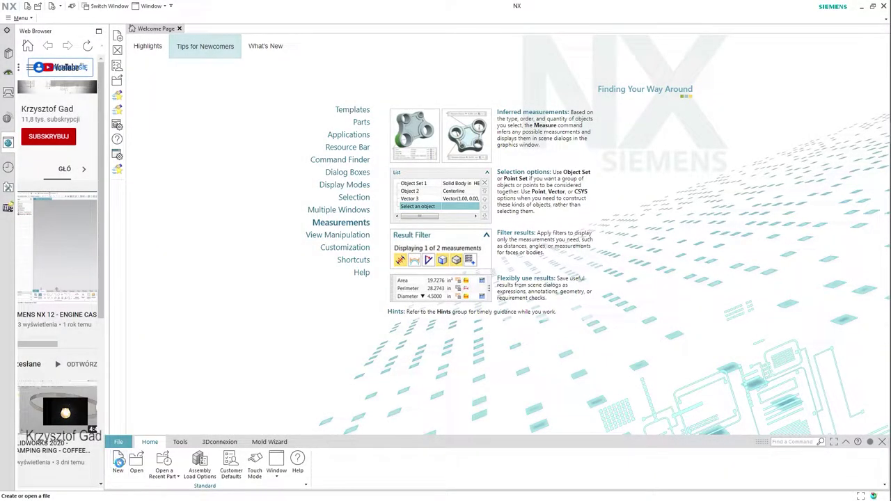
# Start a new NX file from the Assembly template.
pyautogui.click(119, 461)
pyautogui.click(168, 301)
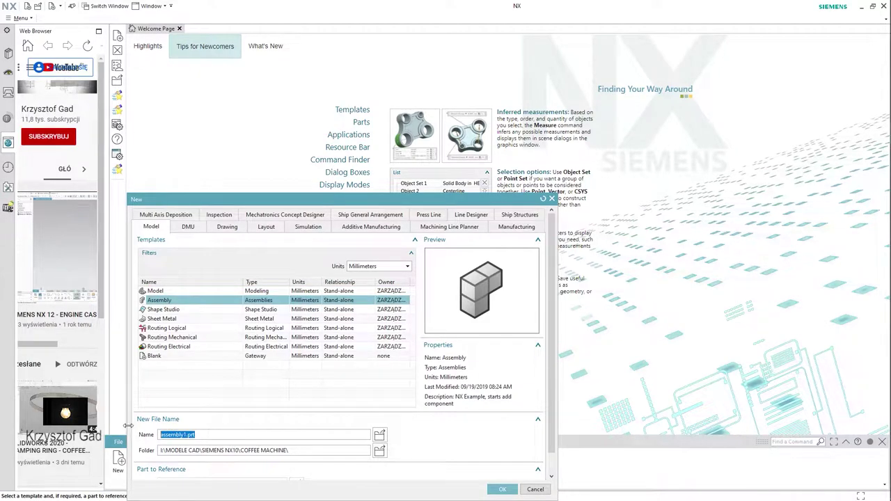
# Create 'Jug Assembly' and add Jug.prt at Absolute - Displayed Part.
pyautogui.write('Jug Assembly')
pyautogui.click(505, 489)
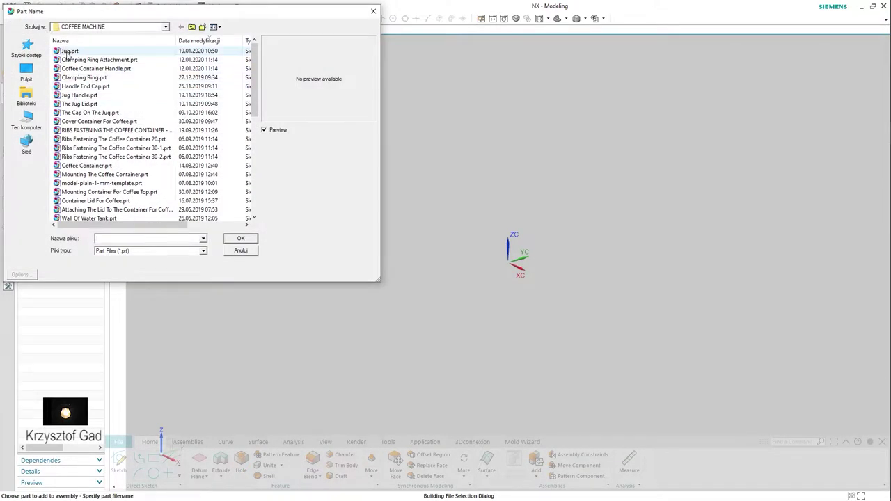
pyautogui.click(68, 52)
pyautogui.click(243, 239)
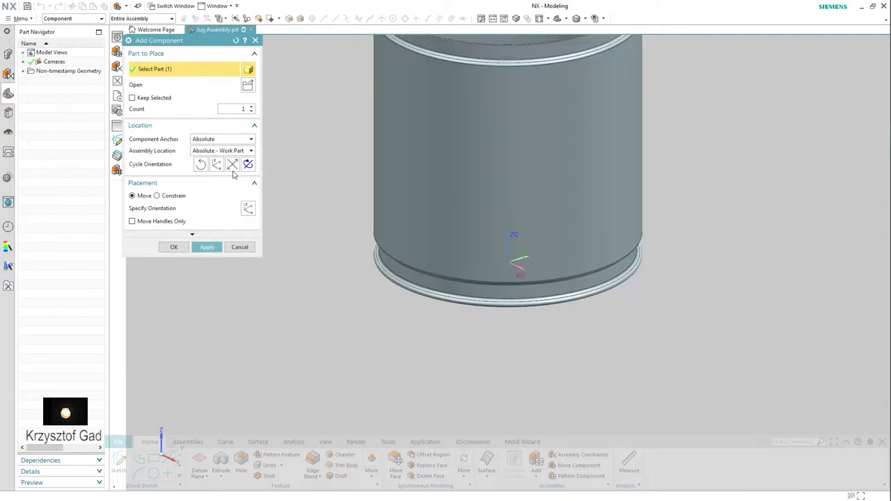
pyautogui.click(231, 151)
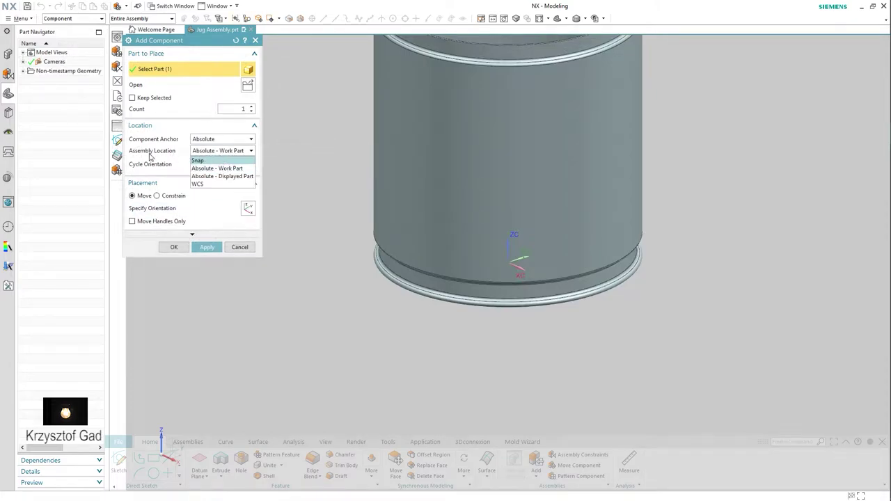
pyautogui.click(205, 178)
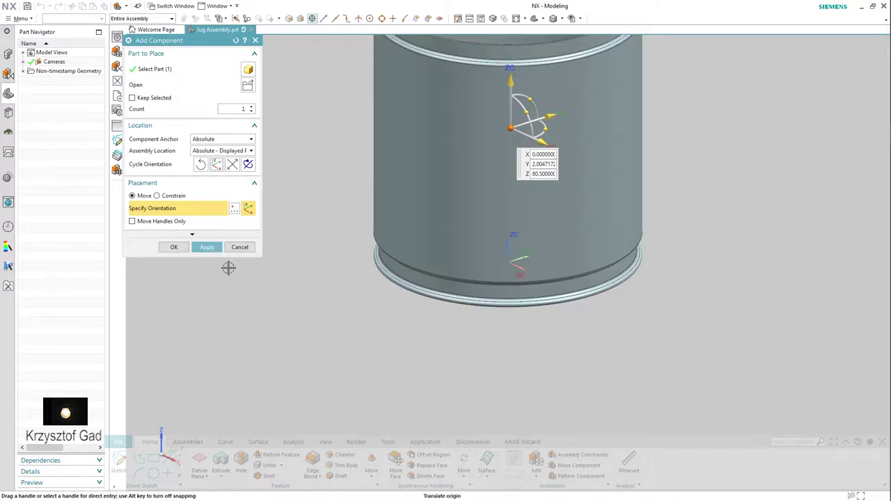
pyautogui.click(174, 248)
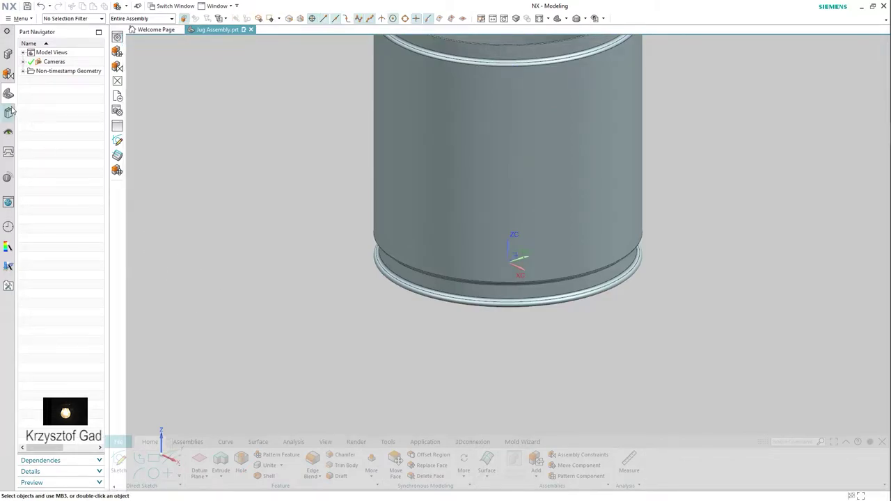
# Check the Jug's Fix constraint in the Constraint Navigator.
pyautogui.click(8, 75)
pyautogui.click(64, 63)
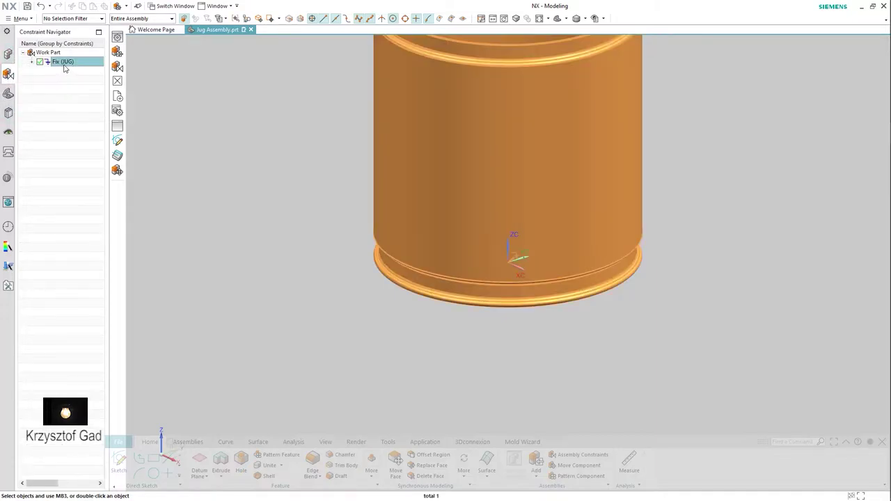
pyautogui.press('Escape')
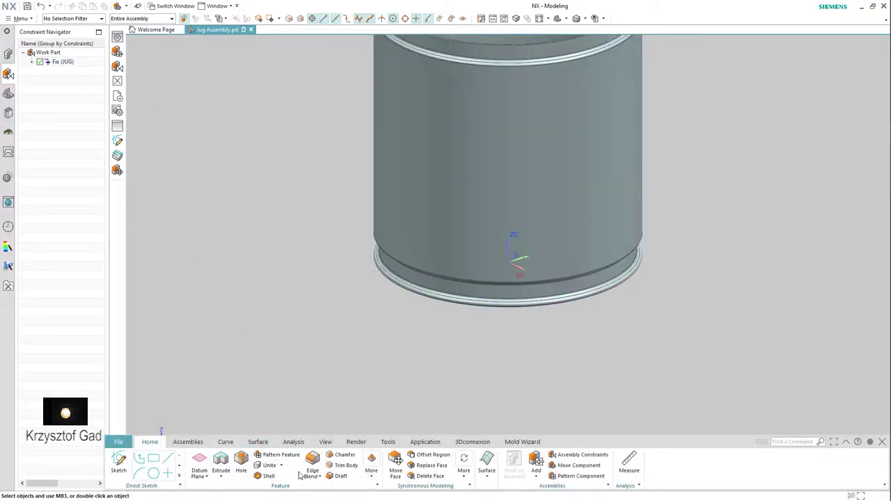
pyautogui.click(188, 443)
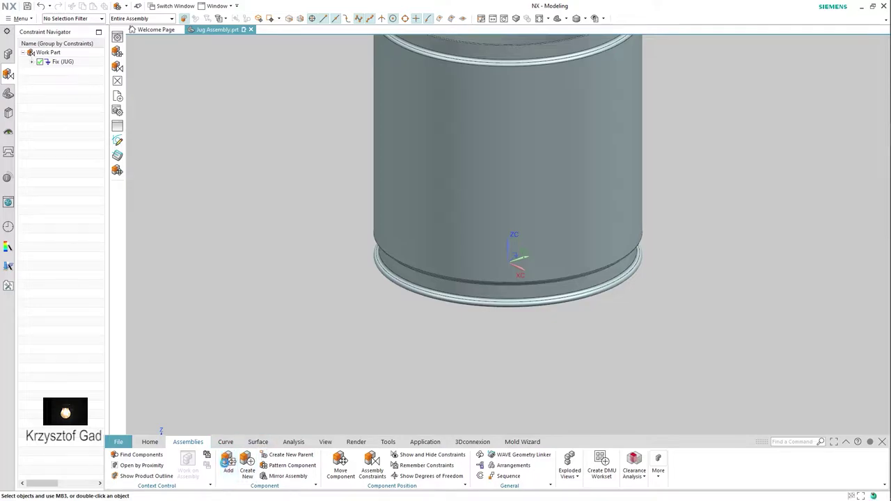
# Add Jug Handle.prt and drag it out to the left of the jug.
pyautogui.click(227, 463)
pyautogui.click(247, 85)
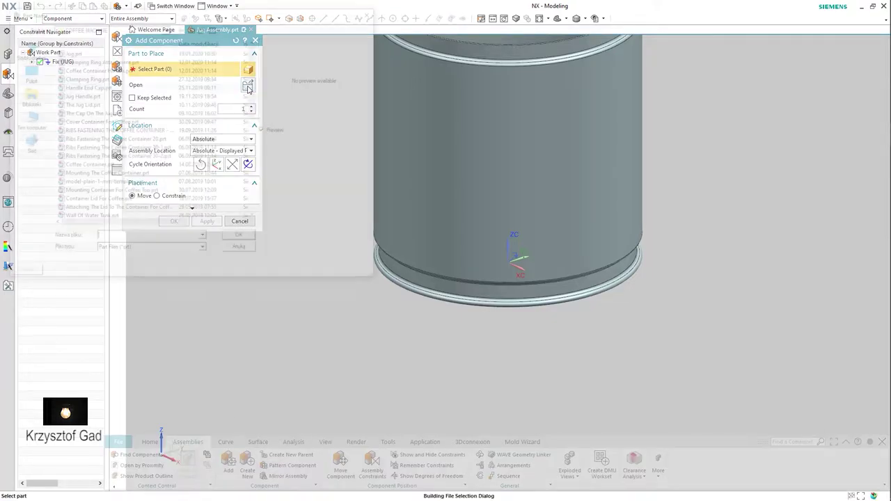
pyautogui.click(102, 96)
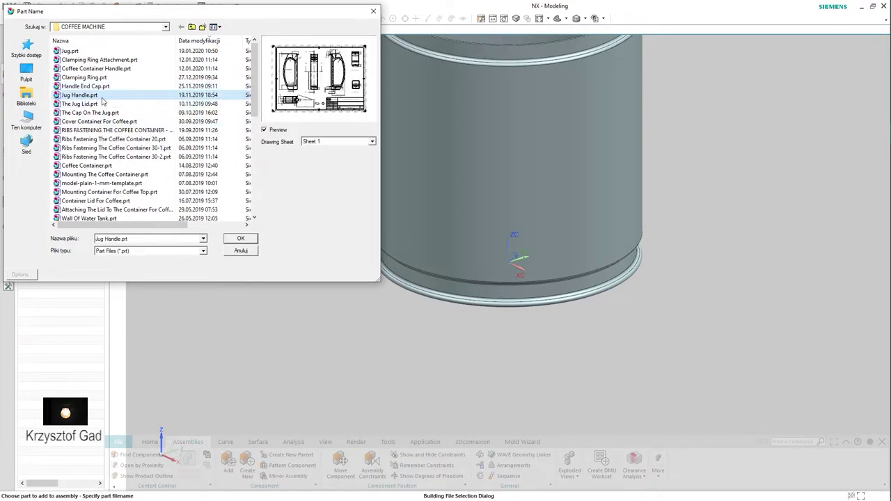
pyautogui.click(249, 241)
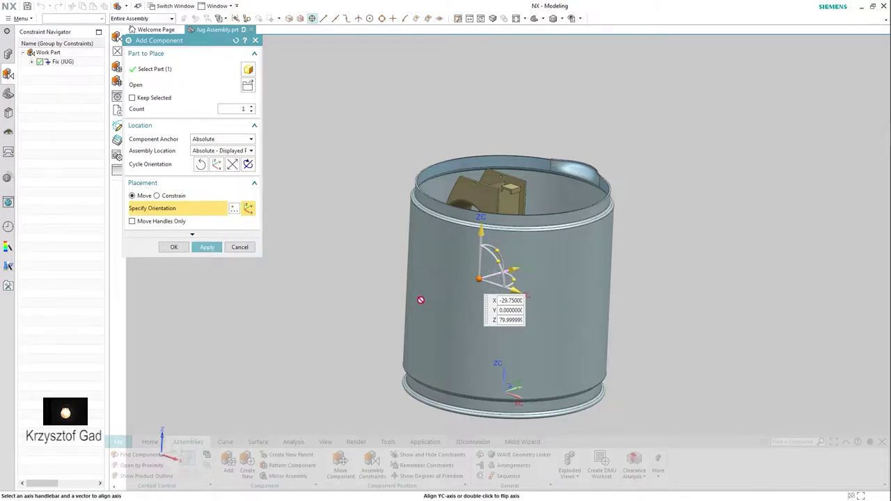
pyautogui.moveTo(515, 265)
pyautogui.mouseDown()
pyautogui.moveTo(410, 290)
pyautogui.moveTo(394, 238)
pyautogui.moveTo(383, 232)
pyautogui.mouseUp()
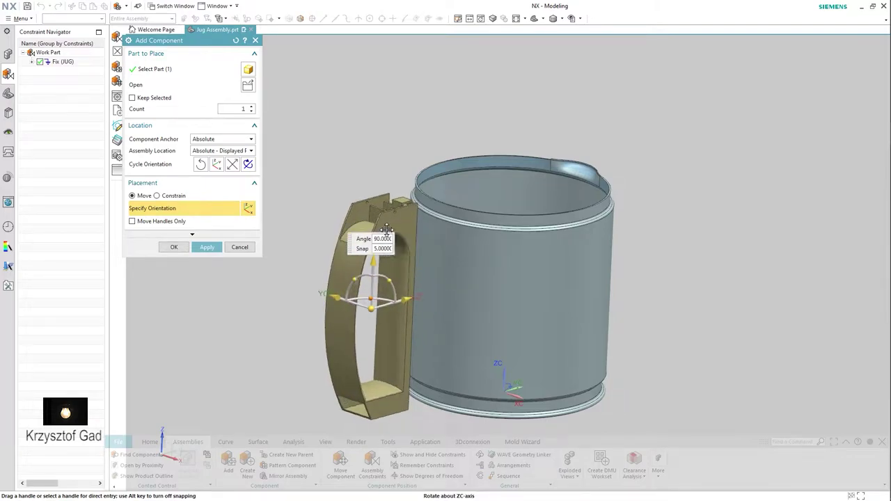
pyautogui.click(180, 252)
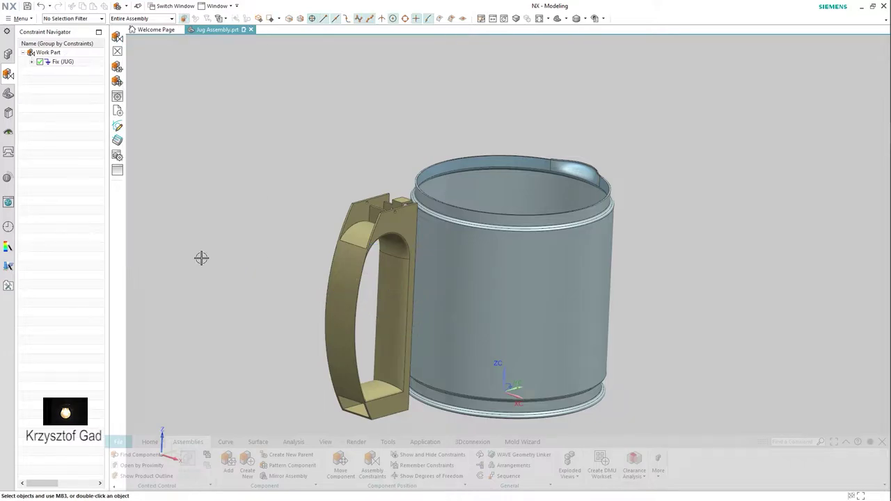
# Align the handle edge with the jug rim using Infer Center/Axis Touch Align.
pyautogui.click(373, 463)
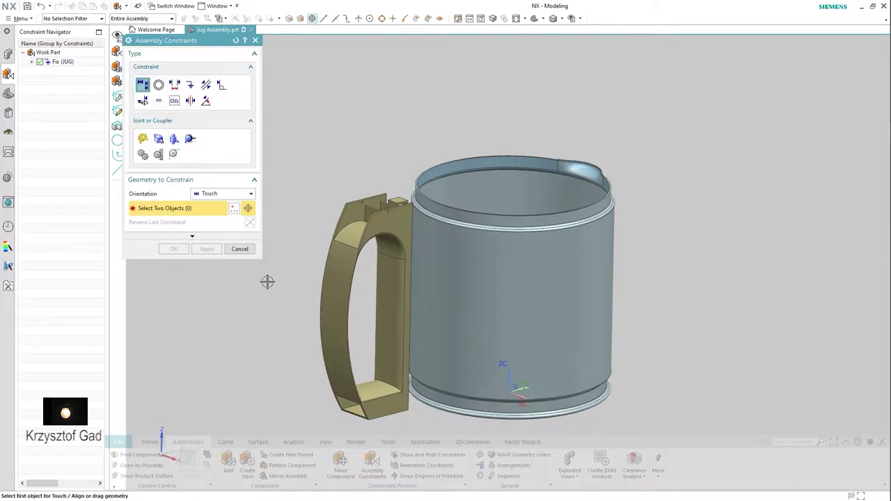
pyautogui.moveTo(266, 280); pyautogui.dragTo(230, 208, button='middle')
pyautogui.click(223, 194)
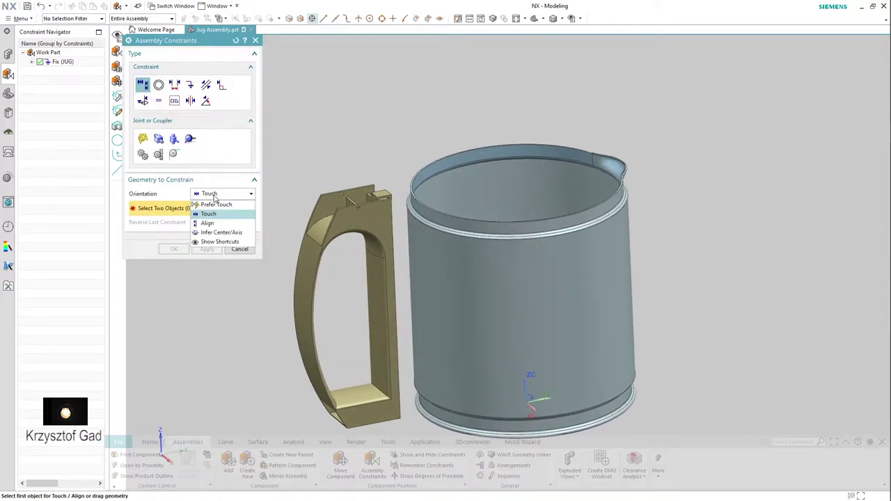
pyautogui.click(221, 232)
pyautogui.scroll(3, 276, 248)
pyautogui.scroll(3, 445, 244)
pyautogui.scroll(2, 407, 227)
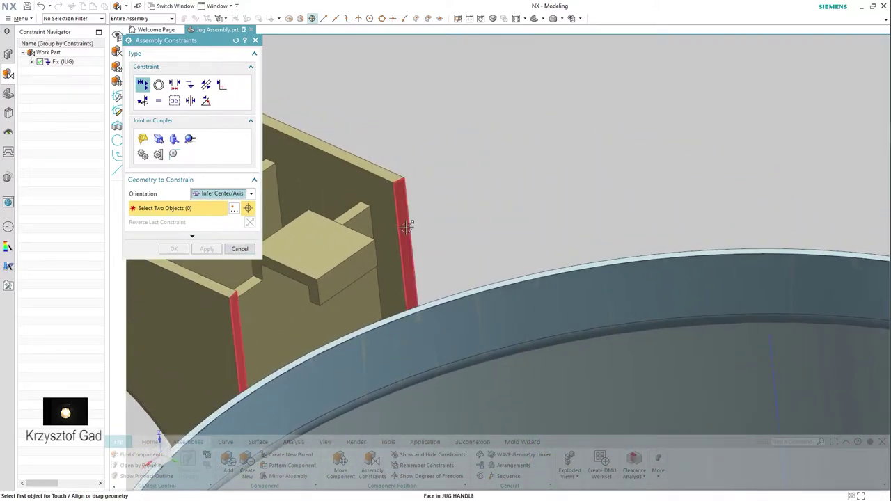
pyautogui.click(407, 228)
pyautogui.click(444, 277)
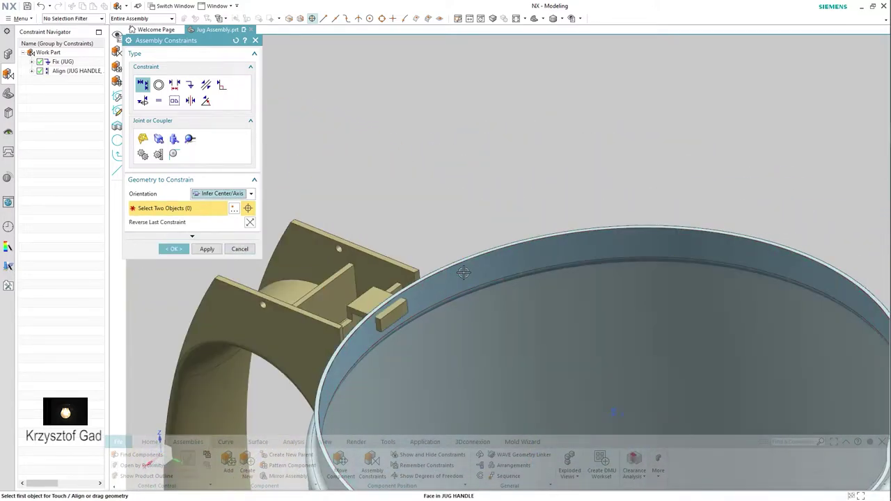
pyautogui.scroll(-5, 463, 273)
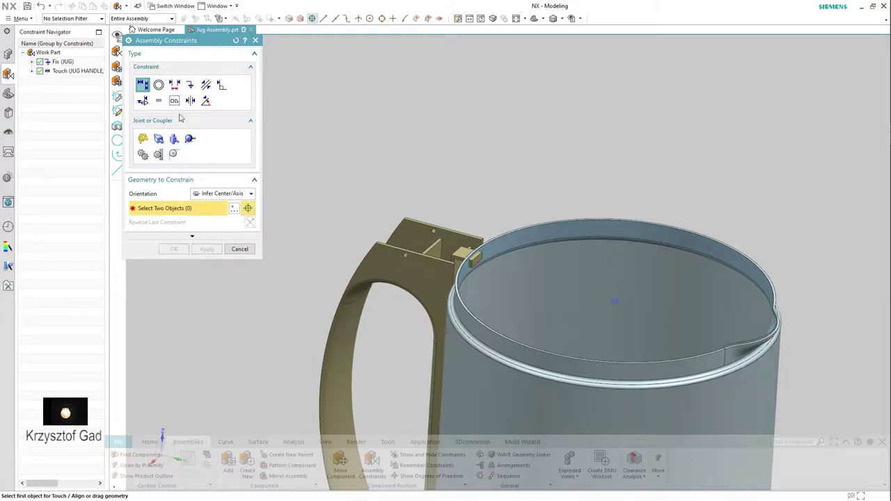
# Apply a -0.2 mm Distance constraint between the handle face and jug edge.
pyautogui.click(174, 84)
pyautogui.scroll(2, 378, 201)
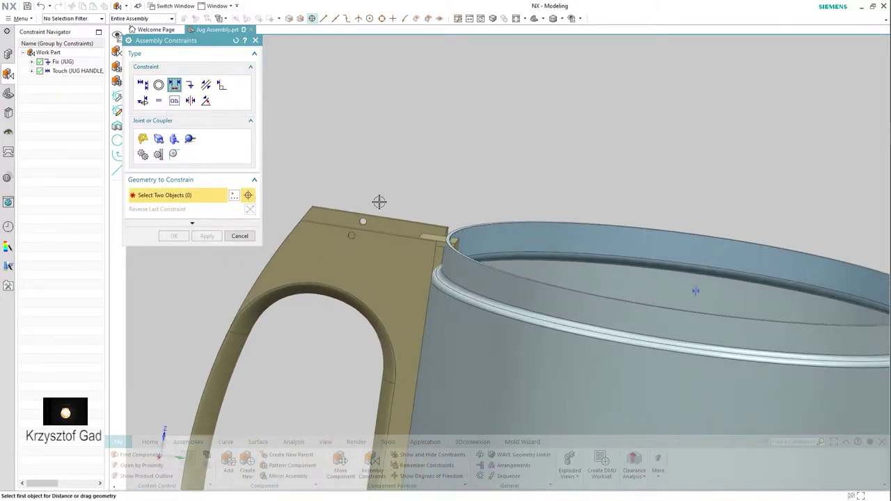
pyautogui.scroll(3, 393, 279)
pyautogui.scroll(3, 405, 309)
pyautogui.click(388, 306)
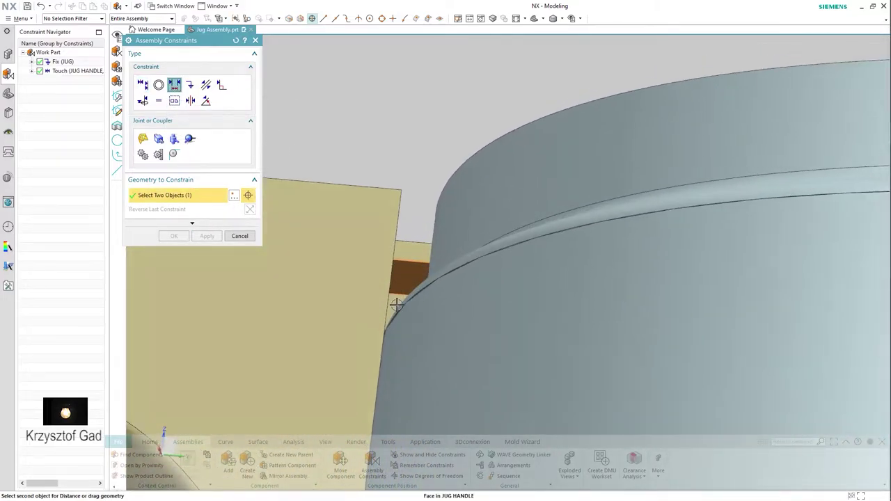
pyautogui.moveTo(388, 307); pyautogui.dragTo(446, 214, button='middle')
pyautogui.click(445, 214)
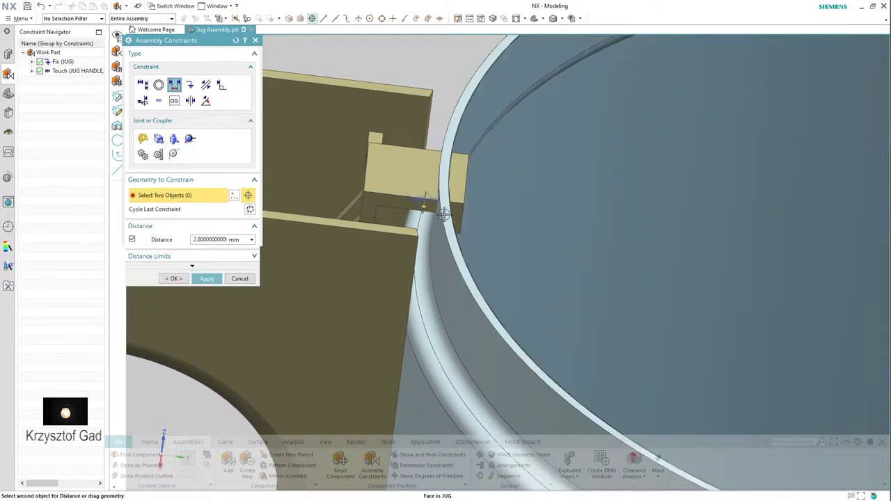
pyautogui.write('-0.')
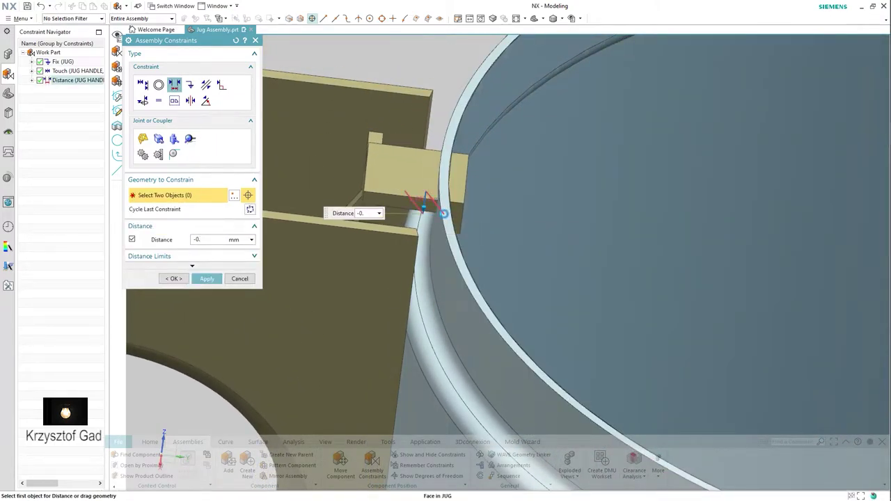
pyautogui.moveTo(443, 213); pyautogui.dragTo(212, 284, button='middle')
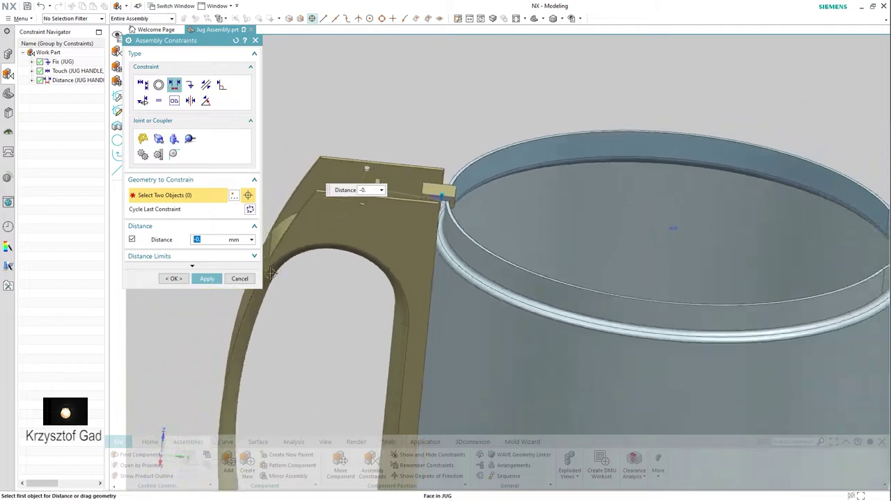
pyautogui.scroll(2, 214, 279)
pyautogui.scroll(2, 214, 277)
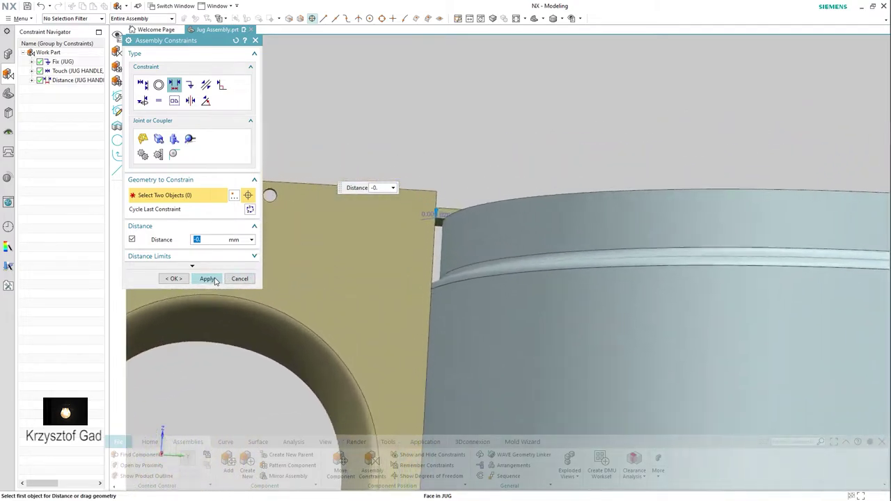
pyautogui.scroll(2, 213, 274)
pyautogui.scroll(1, 213, 270)
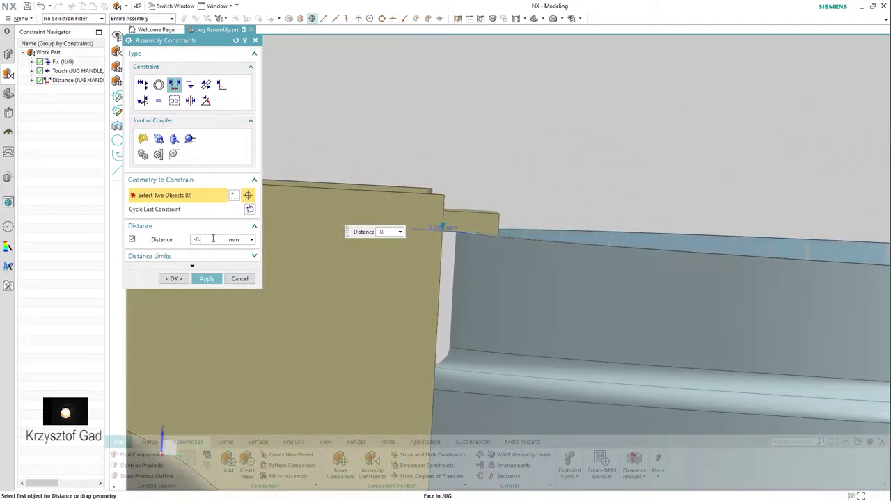
pyautogui.click(215, 280)
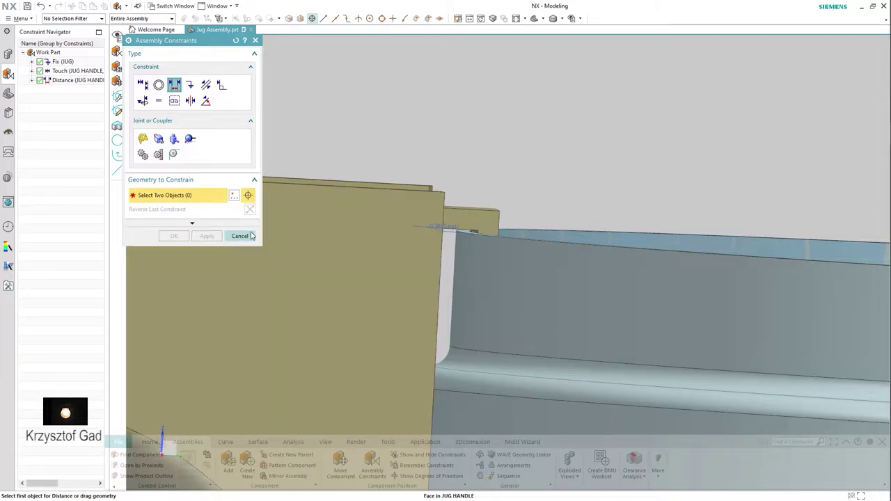
pyautogui.click(252, 236)
pyautogui.scroll(-2, 241, 229)
# Switch the Jug and Jug Handle reference sets to Entire Part.
pyautogui.scroll(-3, 222, 222)
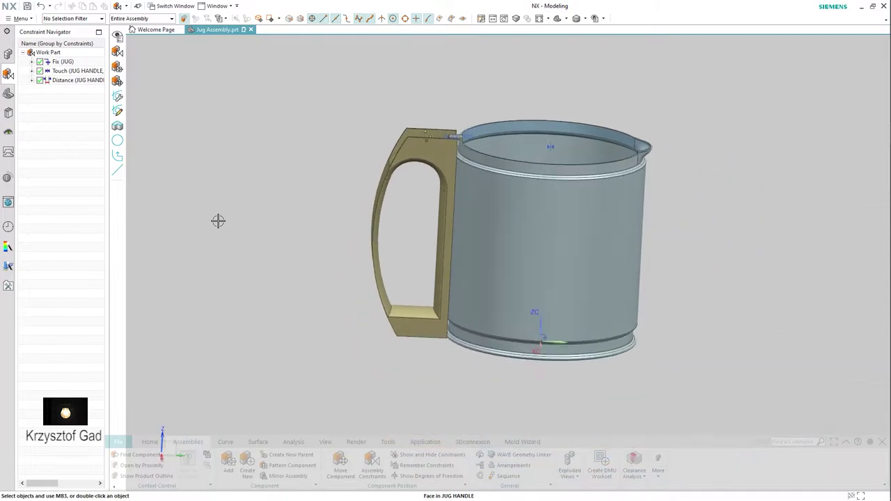
pyautogui.scroll(-1, 219, 220)
pyautogui.click(11, 56)
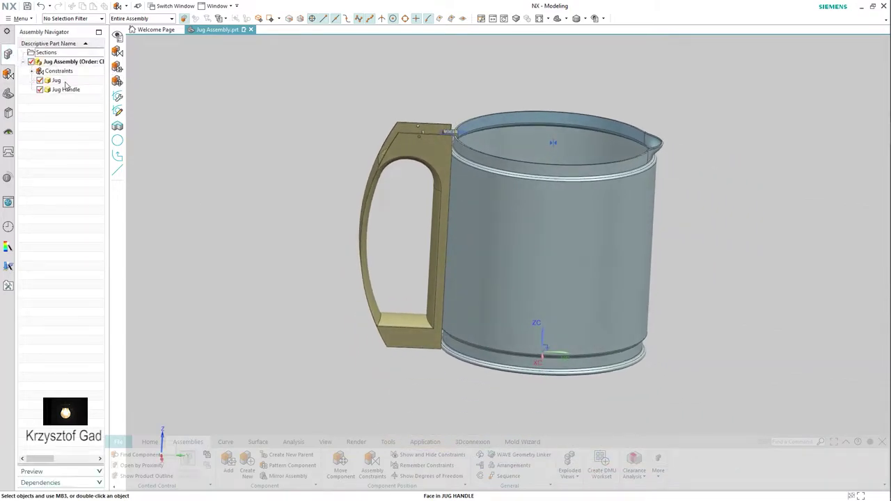
pyautogui.click(63, 81)
pyautogui.rightClick(63, 81)
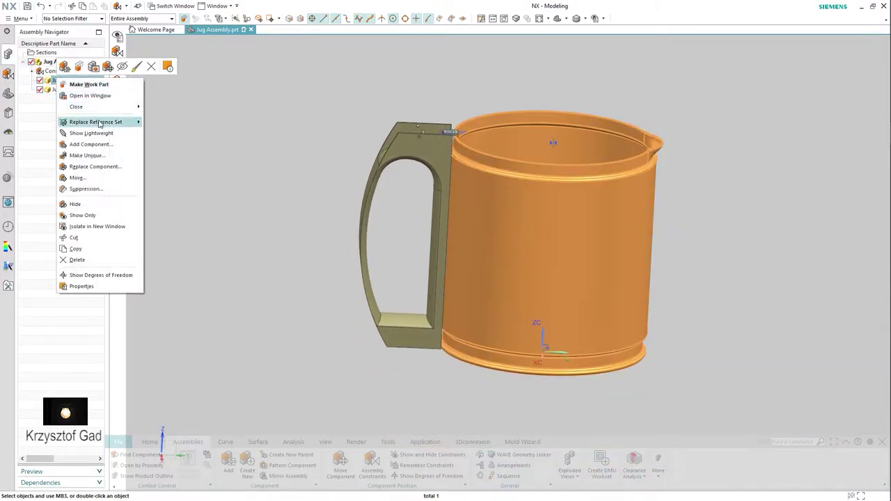
pyautogui.click(162, 136)
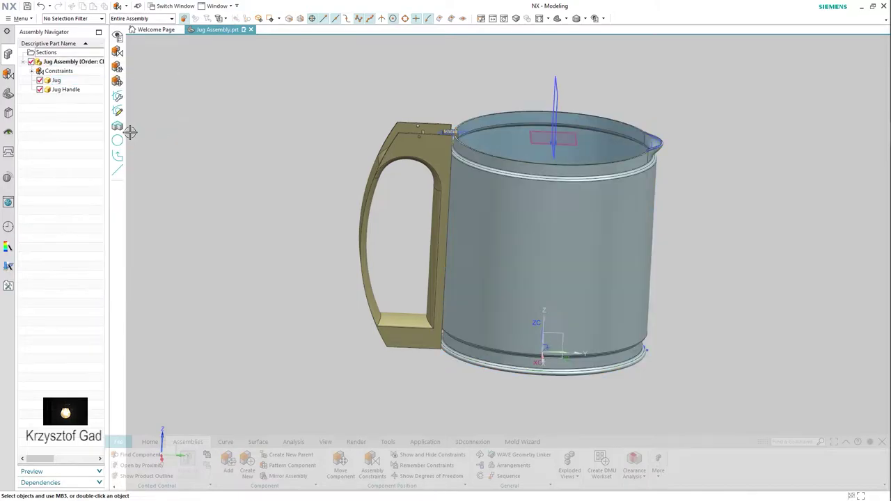
pyautogui.click(56, 90)
pyautogui.rightClick(56, 90)
pyautogui.moveTo(91, 132)
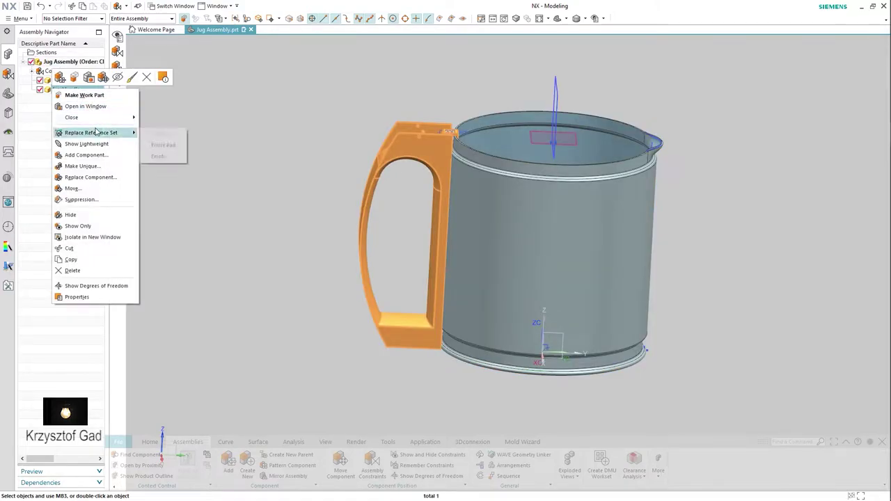
pyautogui.click(162, 144)
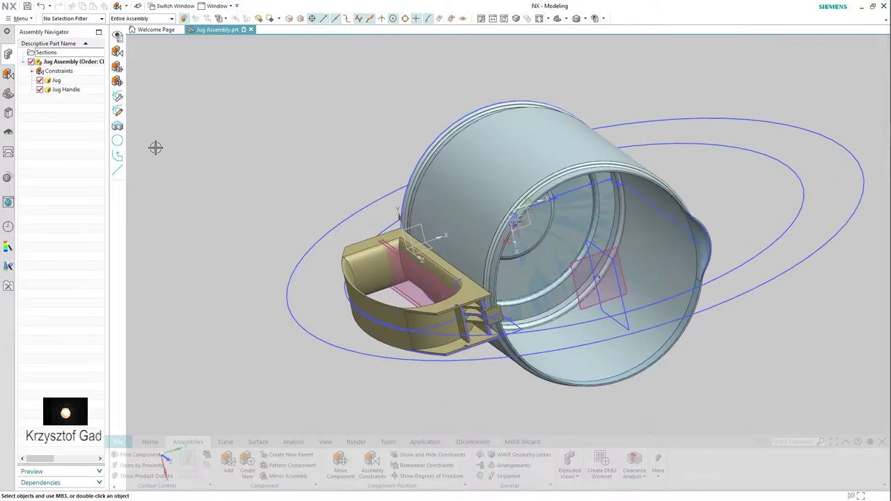
# Hide all Sketches through Show and Hide.
pyautogui.click(596, 19)
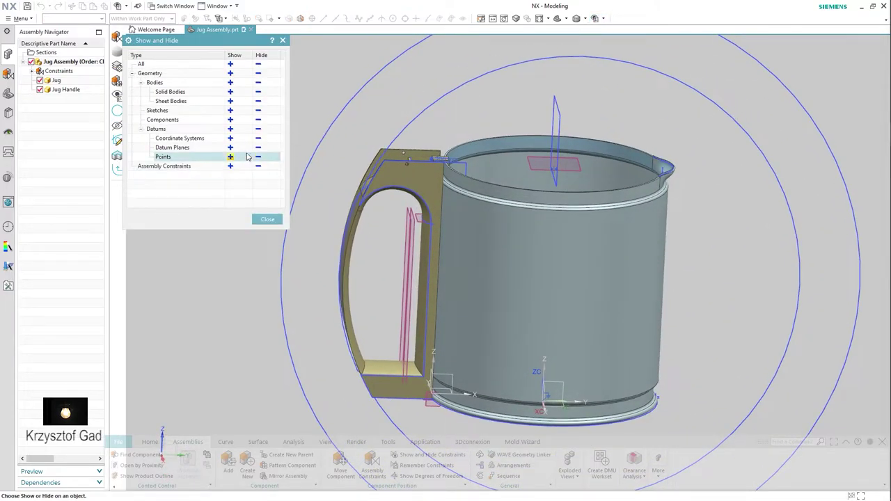
pyautogui.click(258, 110)
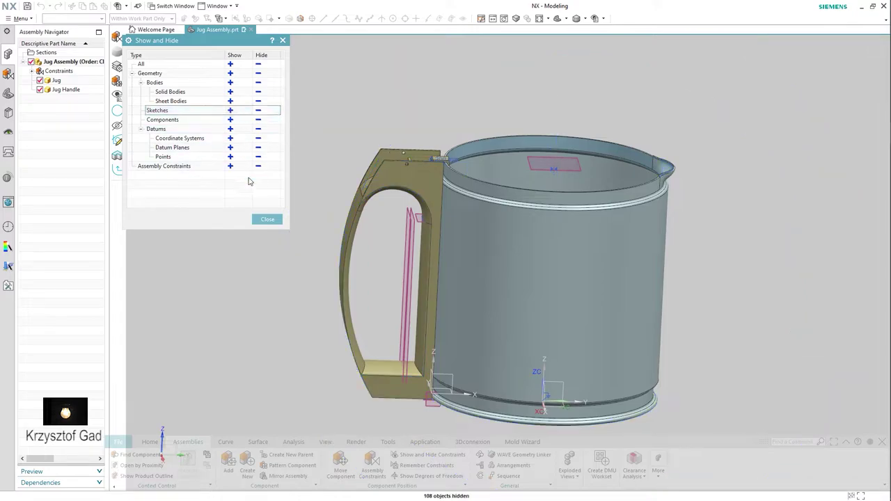
pyautogui.click(267, 219)
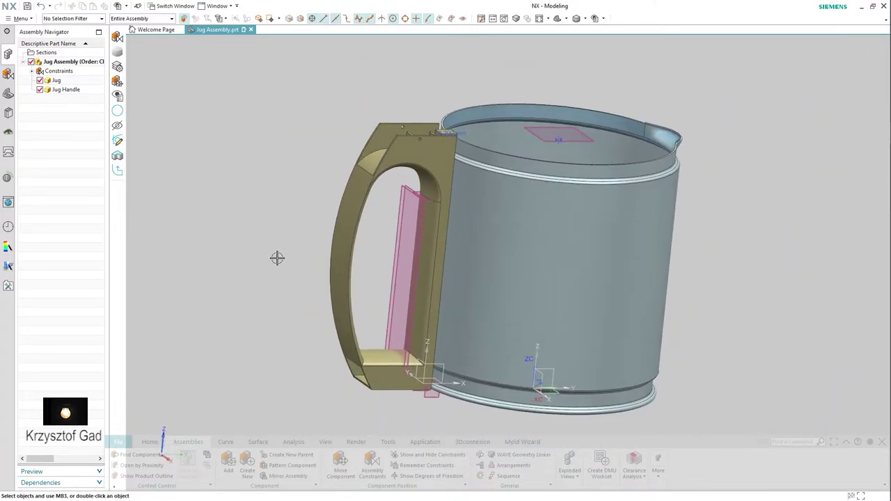
# Add a Touch constraint placing the handle's XZ datum plane against the jug's YZ plane.
pyautogui.click(372, 467)
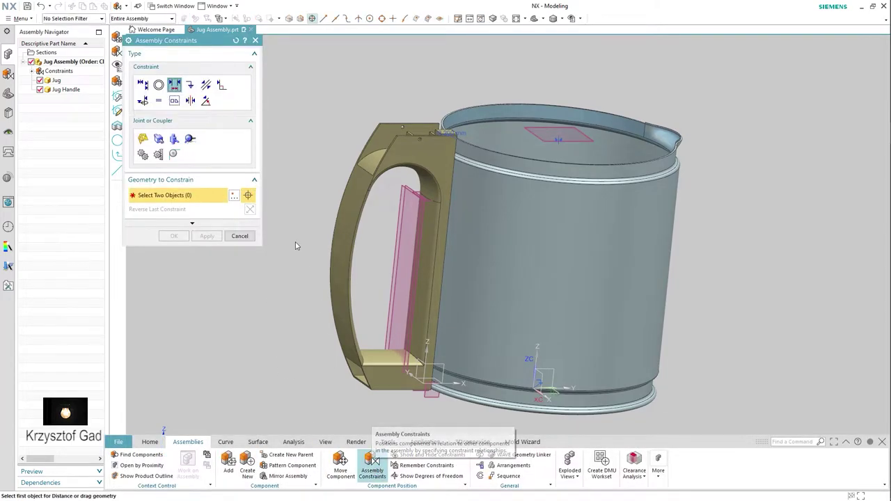
pyautogui.click(142, 84)
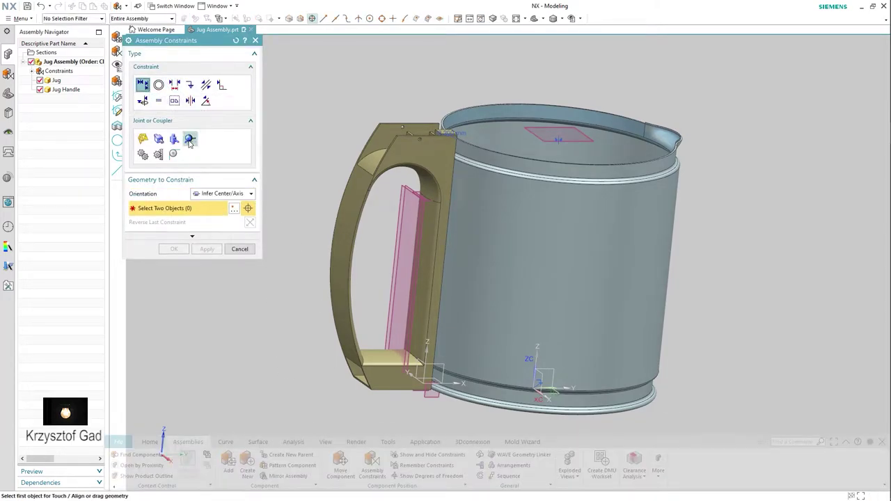
pyautogui.click(229, 196)
pyautogui.click(237, 215)
pyautogui.scroll(2, 423, 367)
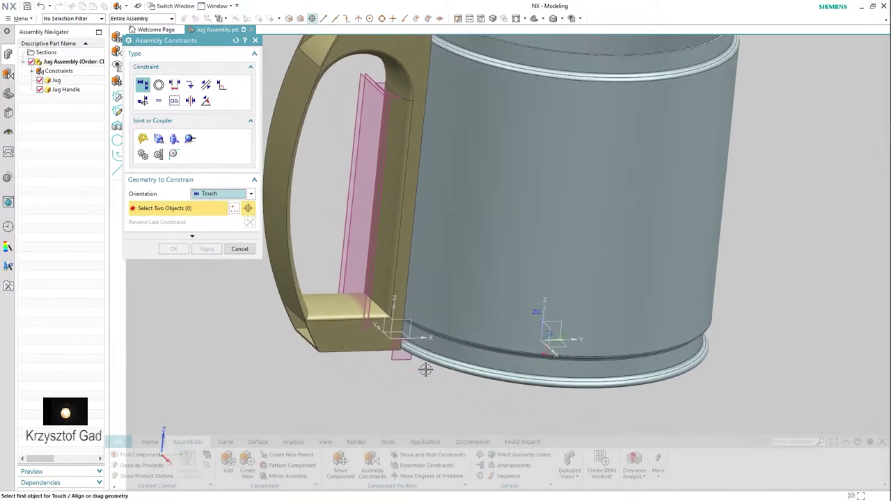
pyautogui.scroll(2, 397, 334)
pyautogui.scroll(1, 372, 306)
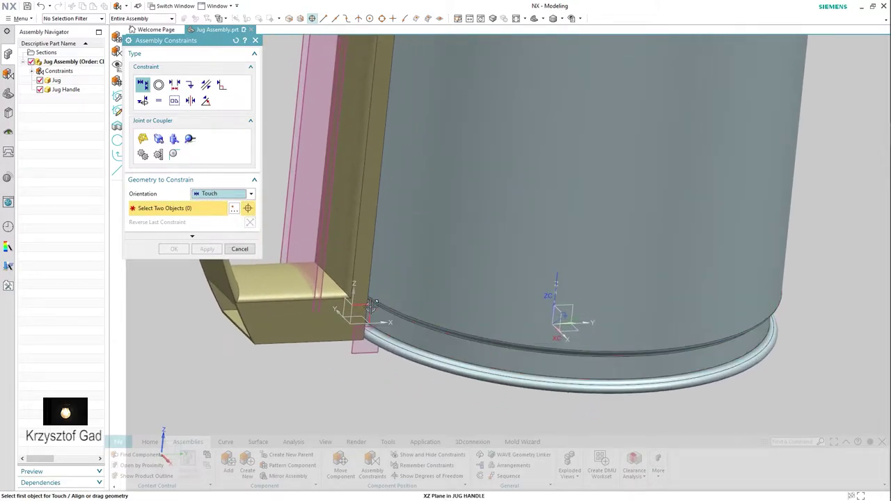
pyautogui.click(561, 307)
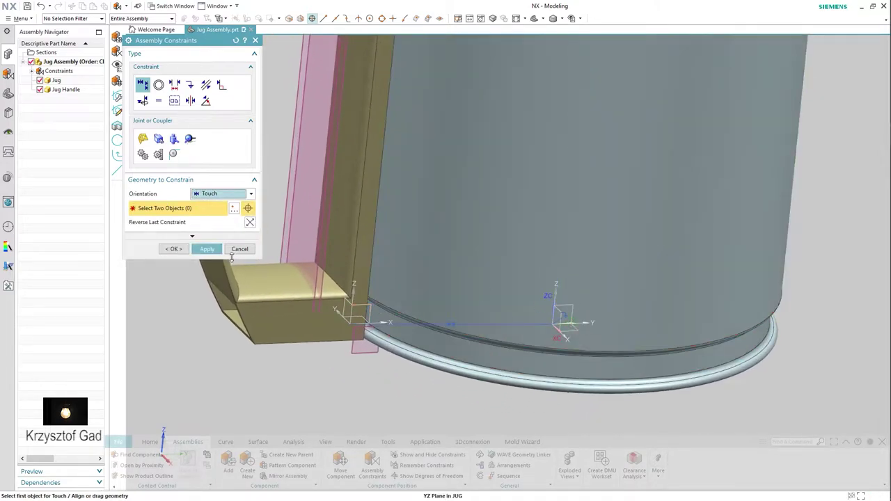
pyautogui.click(182, 249)
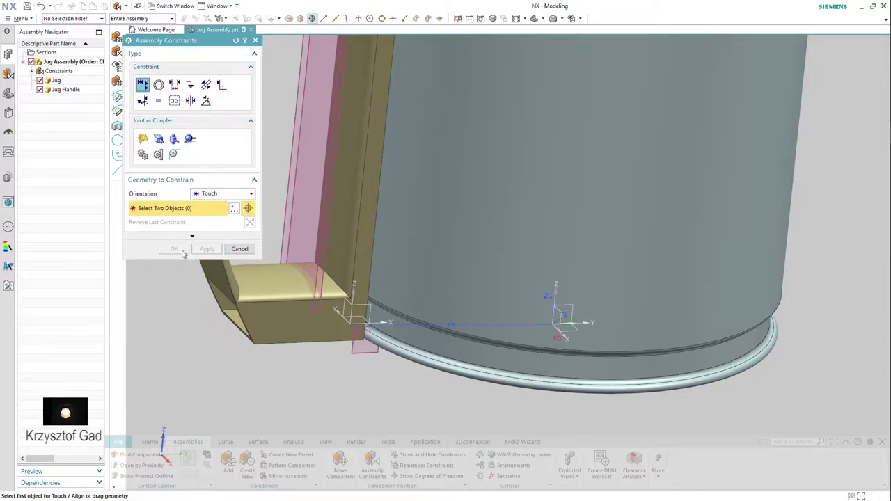
pyautogui.click(245, 252)
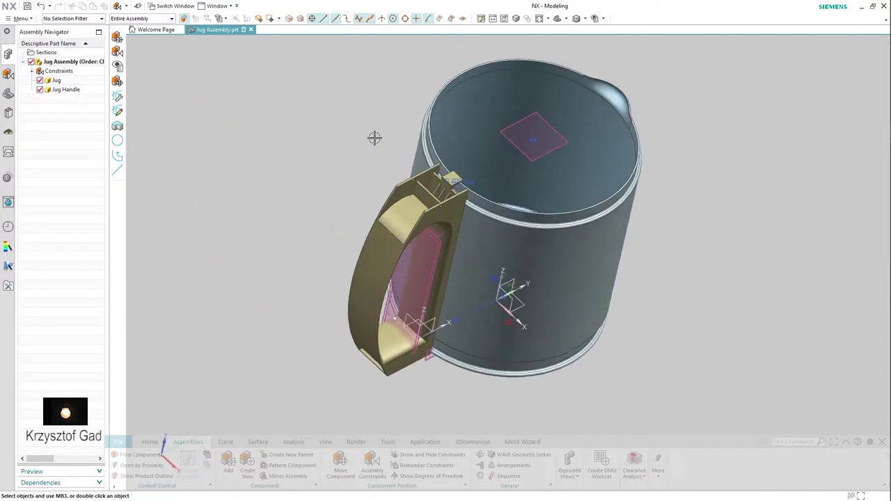
pyautogui.click(593, 19)
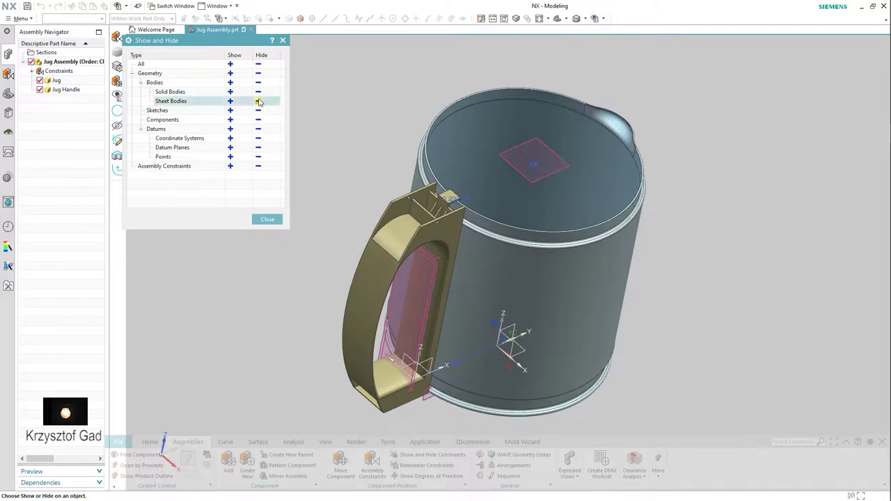
# Hide then reshow Solid Bodies, close Show and Hide, and orbit the assembly.
pyautogui.click(258, 92)
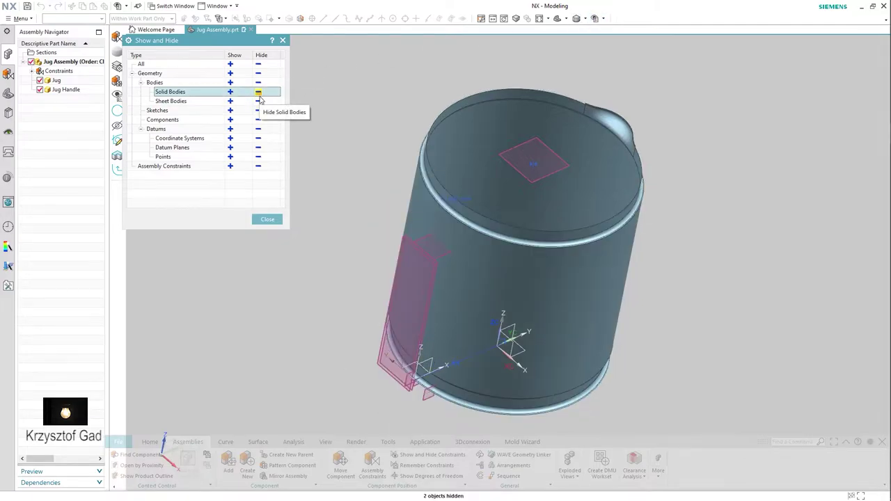
pyautogui.click(229, 91)
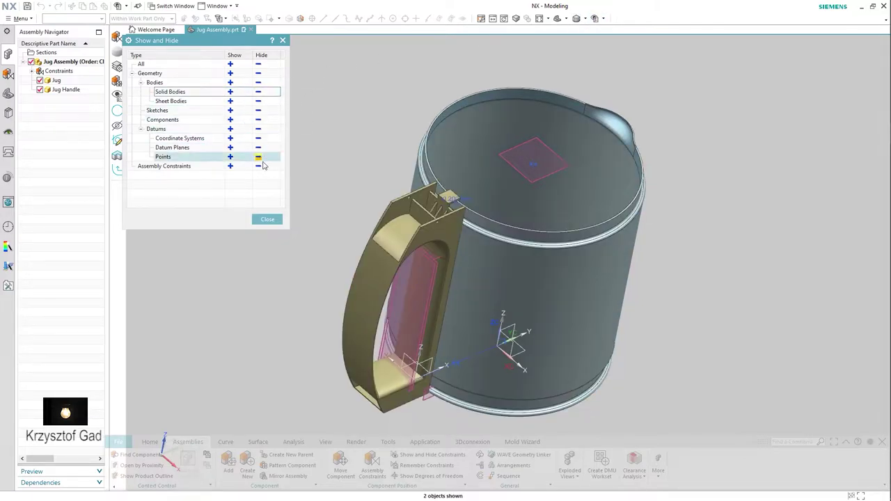
pyautogui.click(267, 219)
pyautogui.moveTo(308, 344)
pyautogui.mouseDown(button='middle')
pyautogui.moveTo(219, 424)
pyautogui.moveTo(210, 465)
pyautogui.mouseUp(button='middle')
# Load Clamping Ring.prt, lower it beneath the jug, and rotate it about ZC.
pyautogui.click(228, 461)
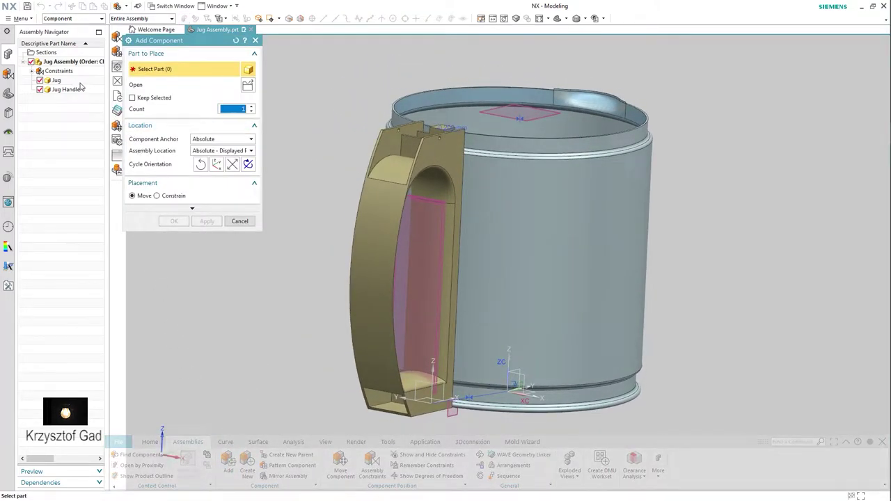
pyautogui.click(244, 86)
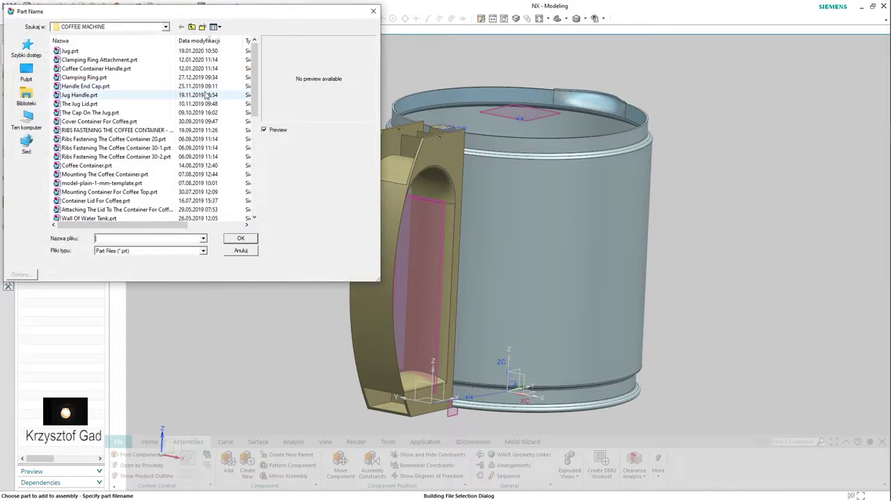
pyautogui.click(118, 78)
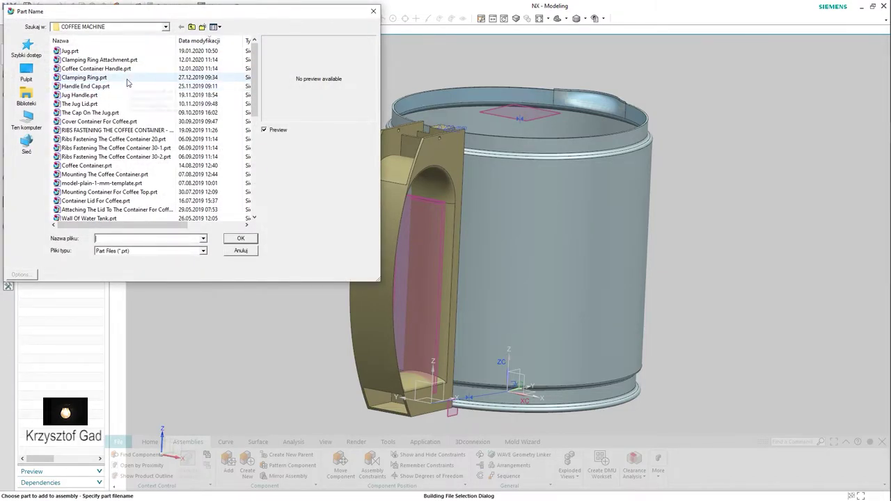
pyautogui.click(239, 240)
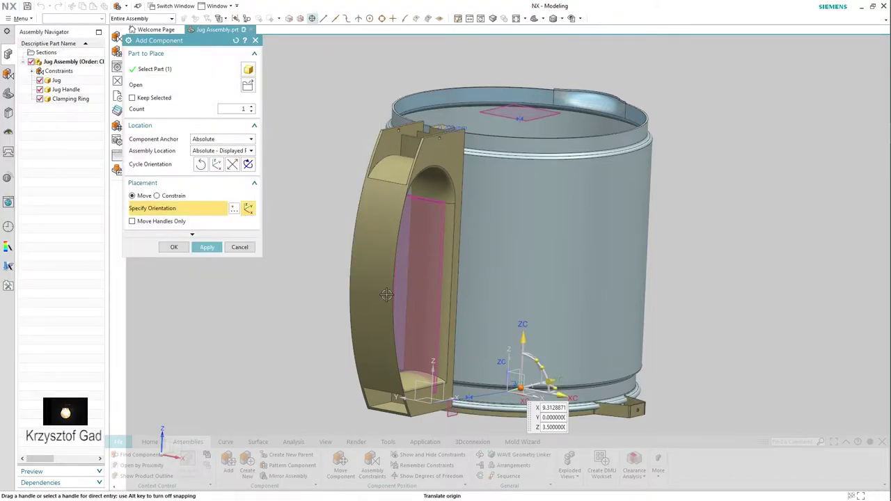
pyautogui.moveTo(386, 295); pyautogui.dragTo(493, 334, button='middle')
pyautogui.moveTo(520, 259); pyautogui.dragTo(529, 304)
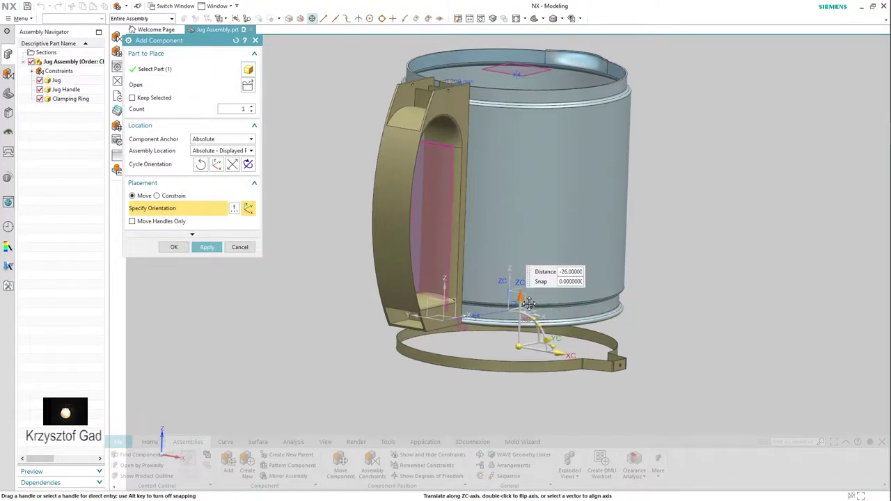
pyautogui.moveTo(556, 346); pyautogui.dragTo(519, 361)
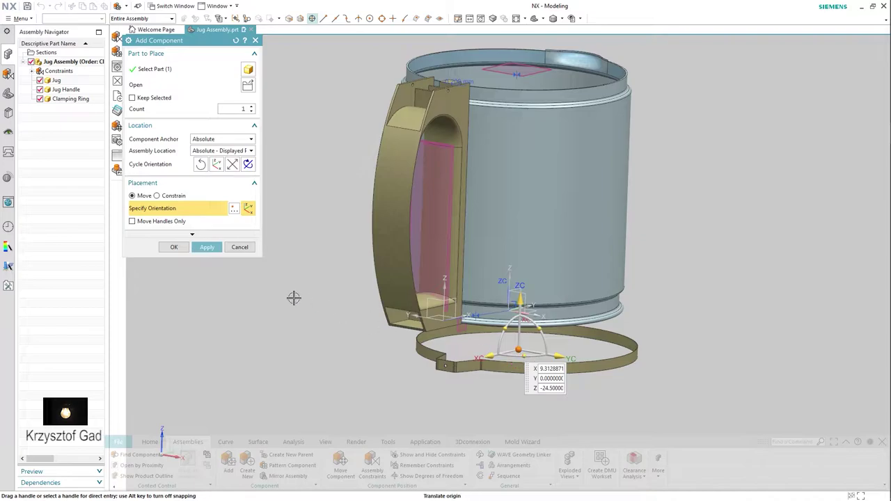
# Place the Clamping Ring, then add Clamping Ring Attachment.prt lowered to Z -27.5.
pyautogui.click(206, 247)
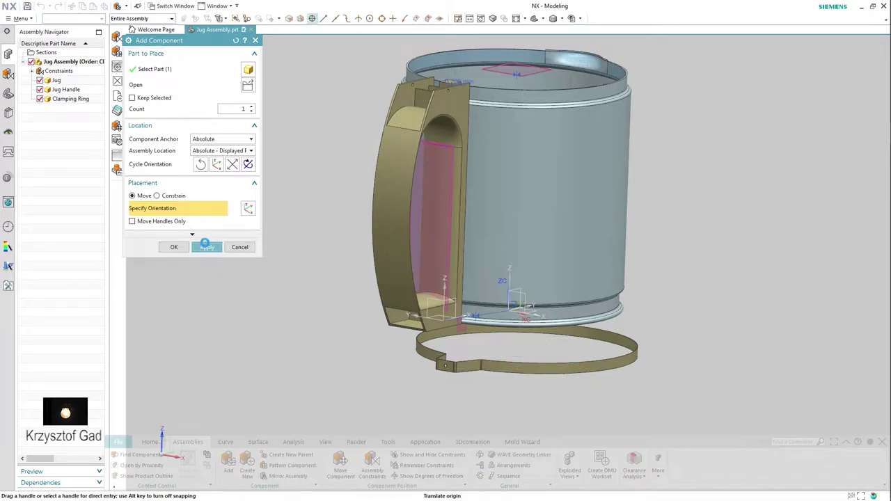
pyautogui.click(247, 86)
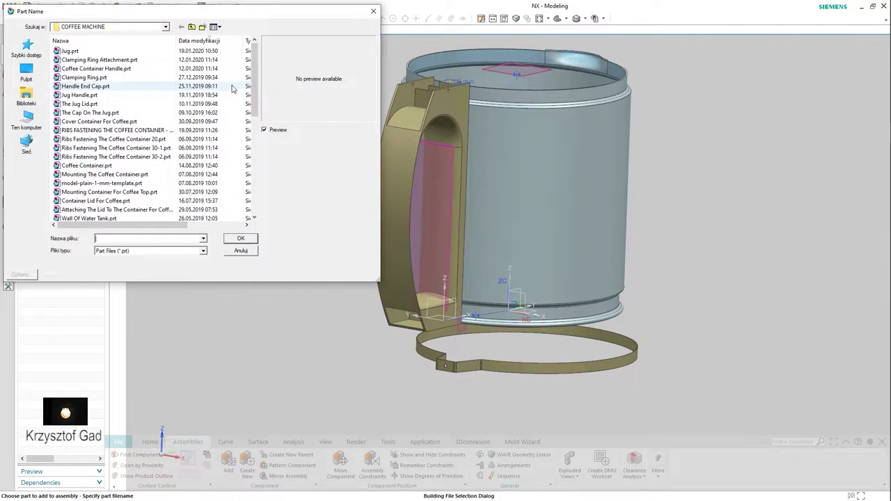
pyautogui.click(132, 61)
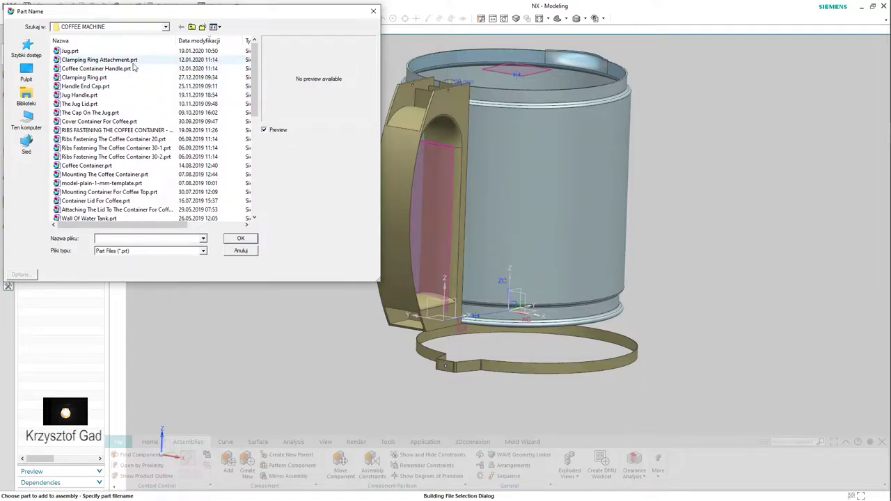
pyautogui.click(251, 239)
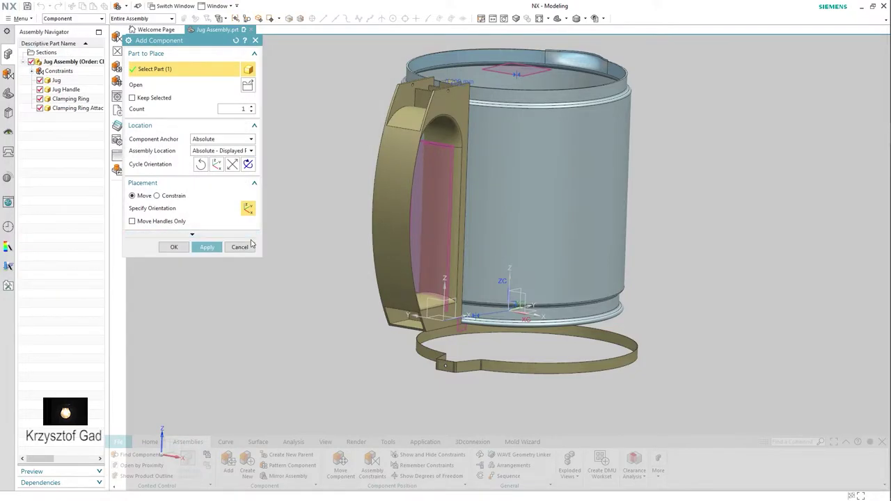
pyautogui.click(231, 210)
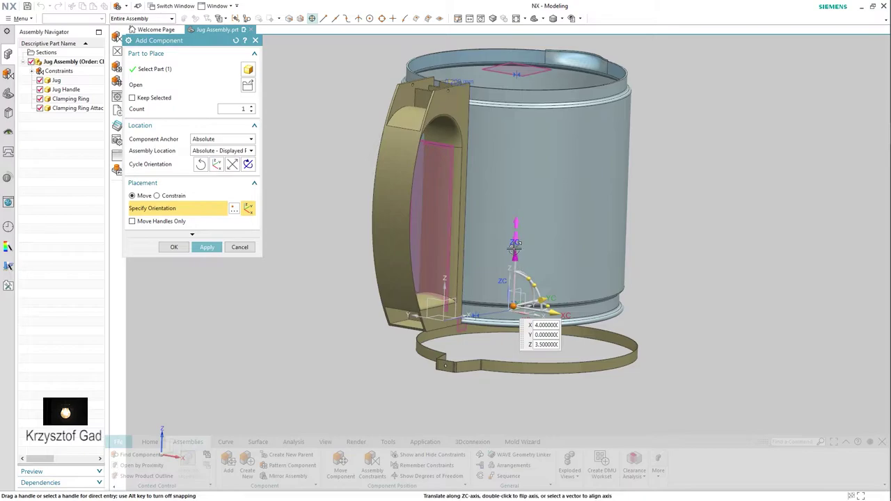
pyautogui.moveTo(515, 247)
pyautogui.mouseDown()
pyautogui.moveTo(545, 355)
pyautogui.moveTo(428, 367)
pyautogui.mouseUp()
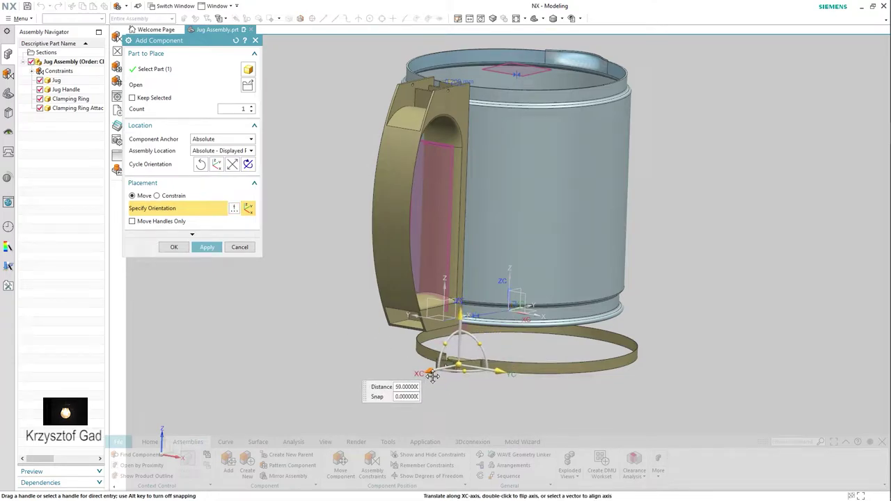
pyautogui.click(174, 247)
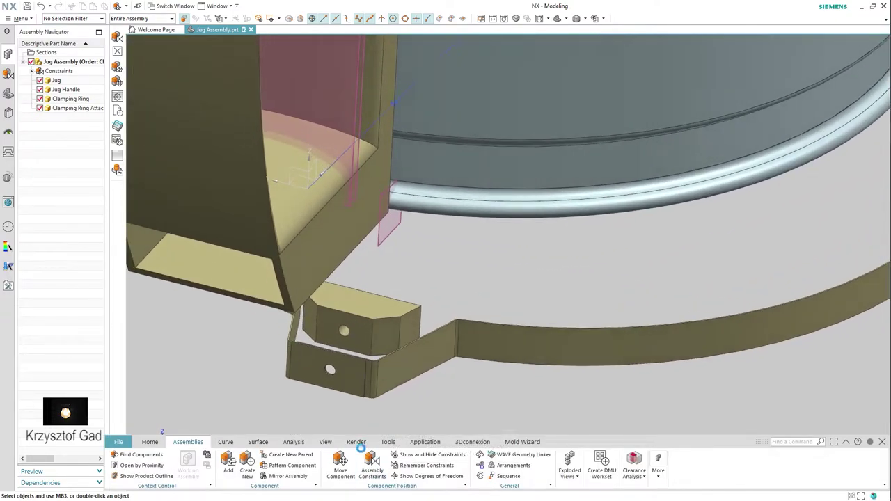
# Align the attachment and clamping ring holes on one axis with Infer Center/Axis.
pyautogui.click(372, 465)
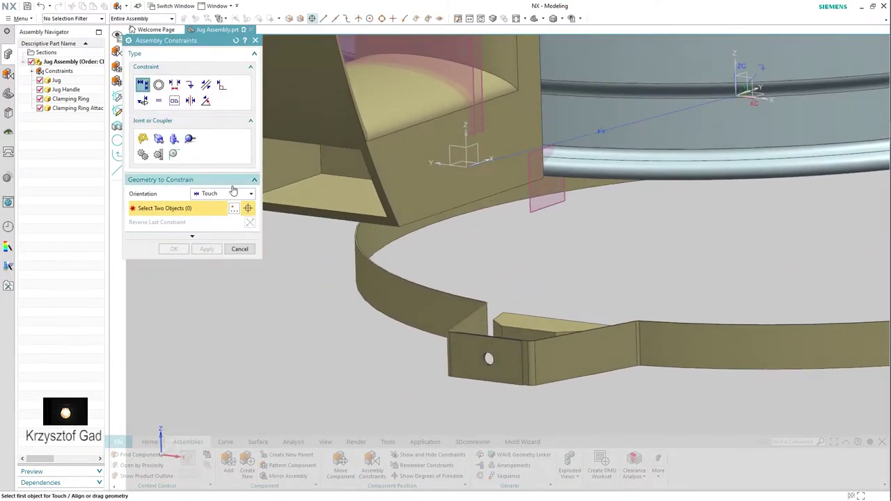
pyautogui.click(227, 194)
pyautogui.click(221, 232)
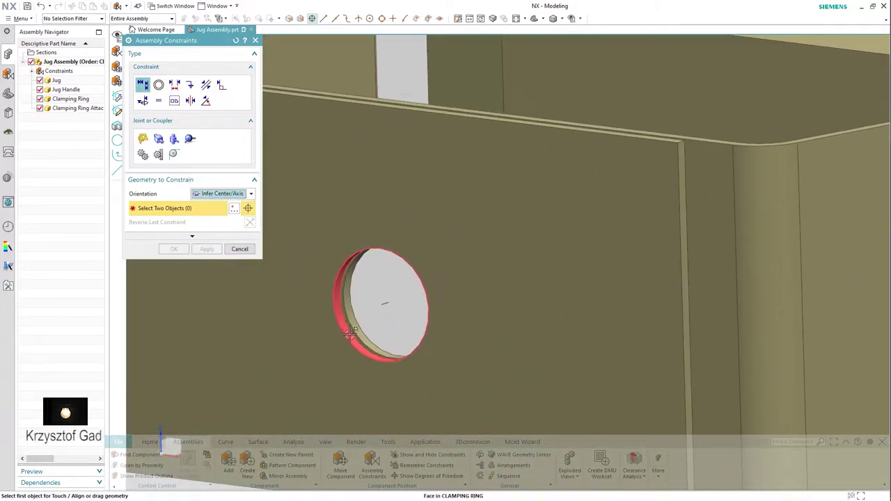
pyautogui.click(350, 334)
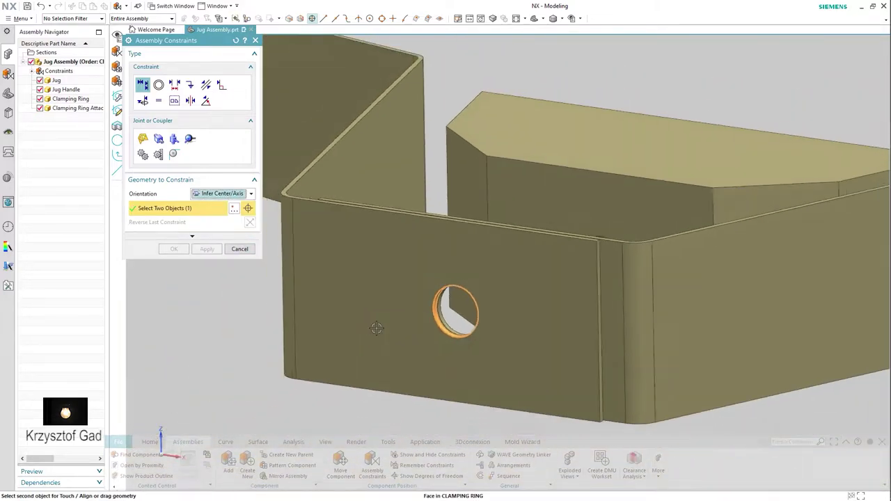
pyautogui.click(569, 251)
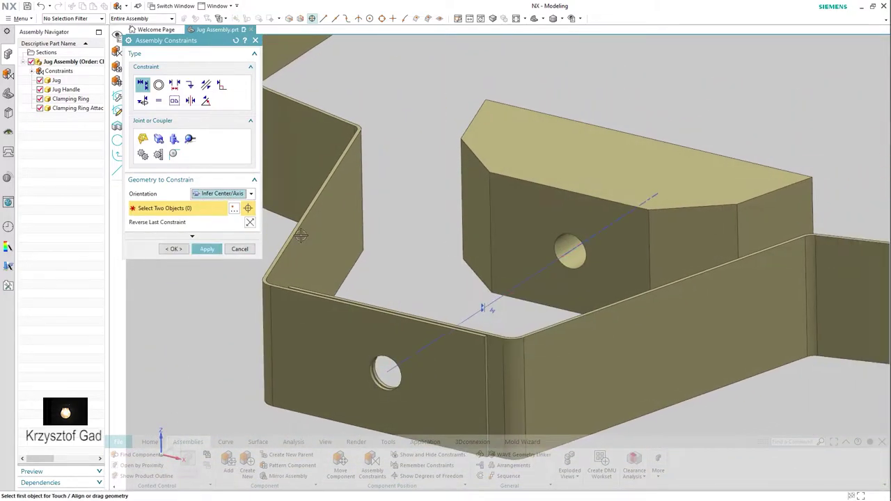
pyautogui.click(206, 250)
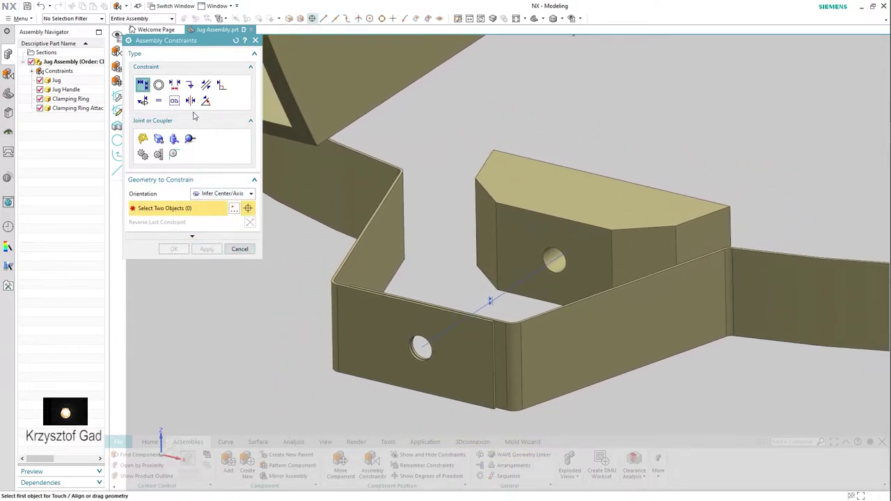
# Add Distance constraints of 0 mm and 1 mm between attachment and ring faces.
pyautogui.click(174, 84)
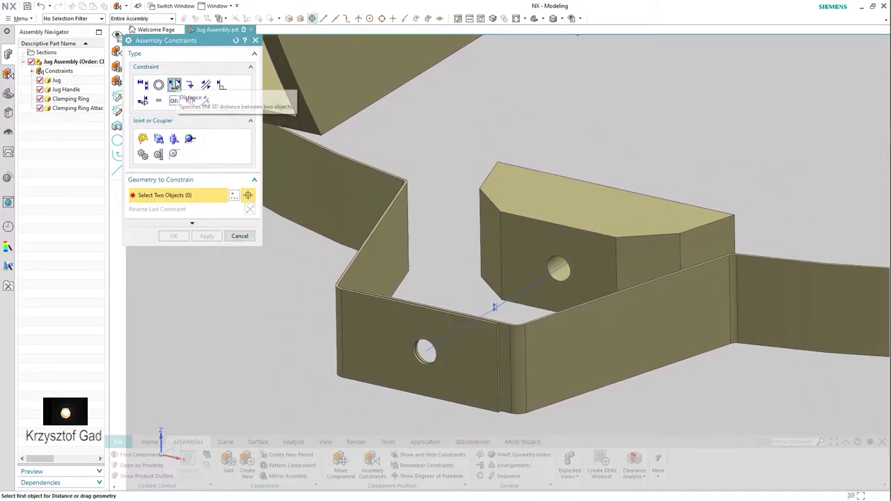
pyautogui.scroll(3, 427, 189)
pyautogui.scroll(3, 511, 291)
pyautogui.click(512, 291)
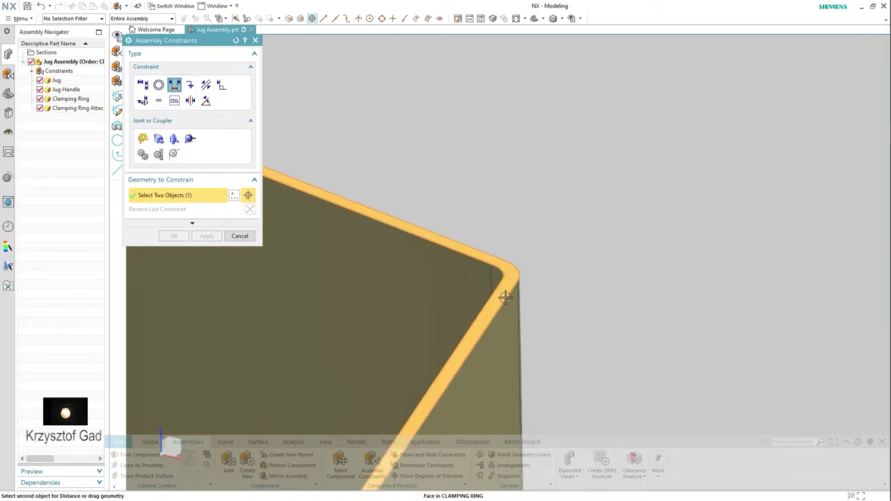
pyautogui.scroll(-4, 592, 294)
pyautogui.click(646, 279)
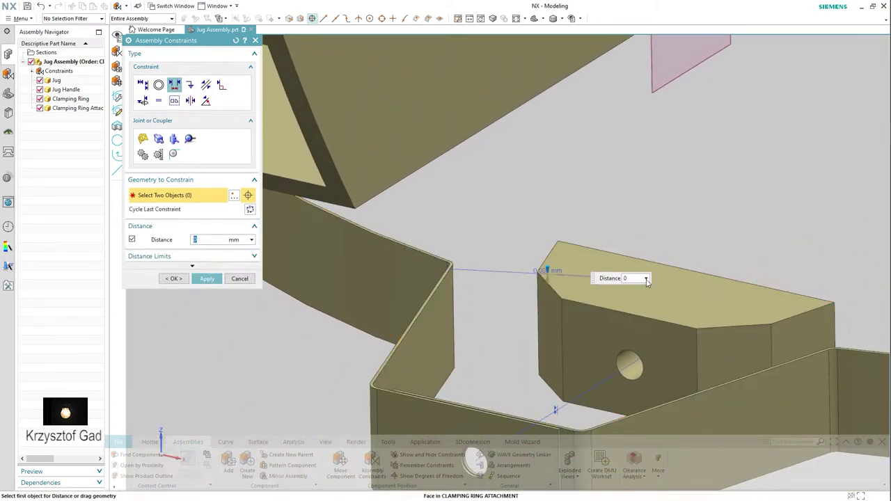
pyautogui.click(207, 278)
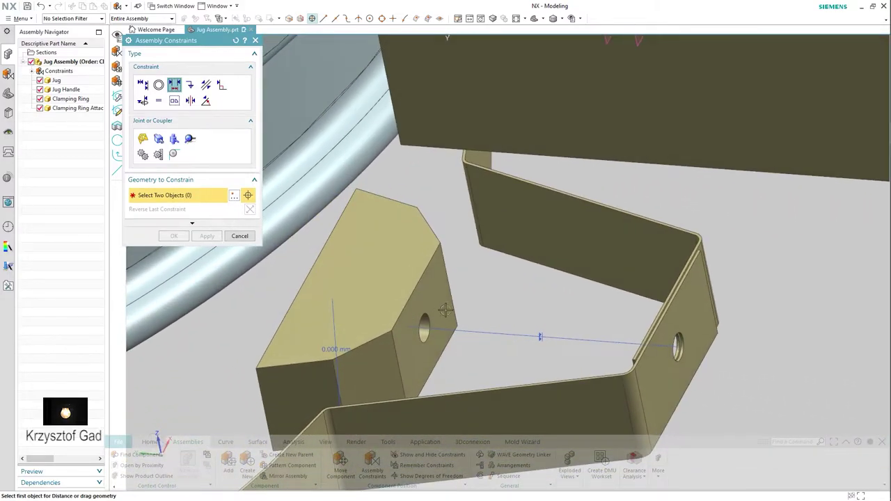
pyautogui.click(418, 306)
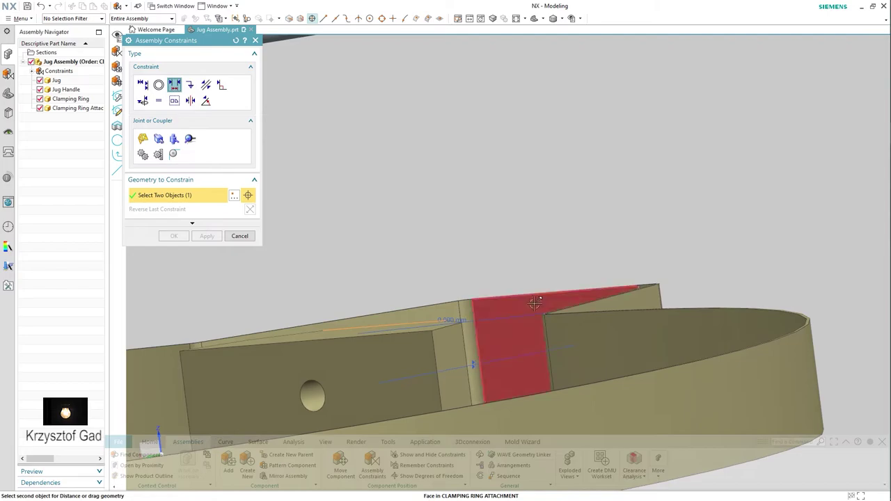
pyautogui.click(533, 305)
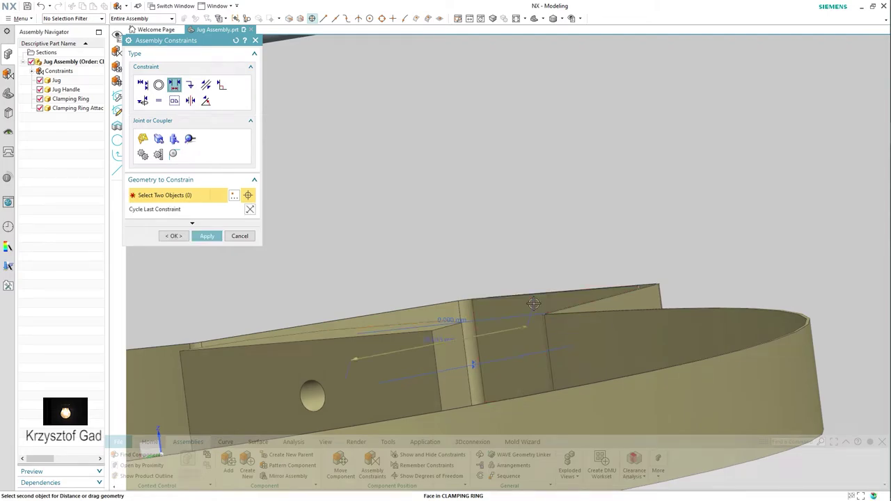
pyautogui.write('1')
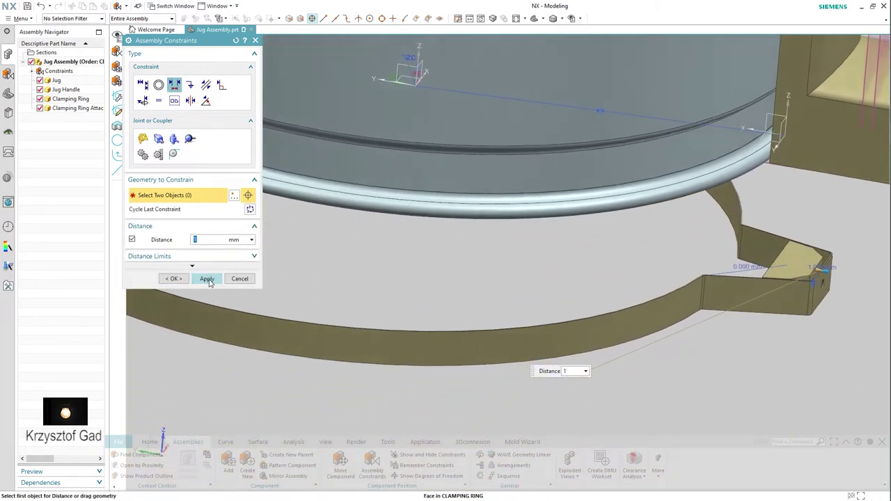
pyautogui.click(206, 279)
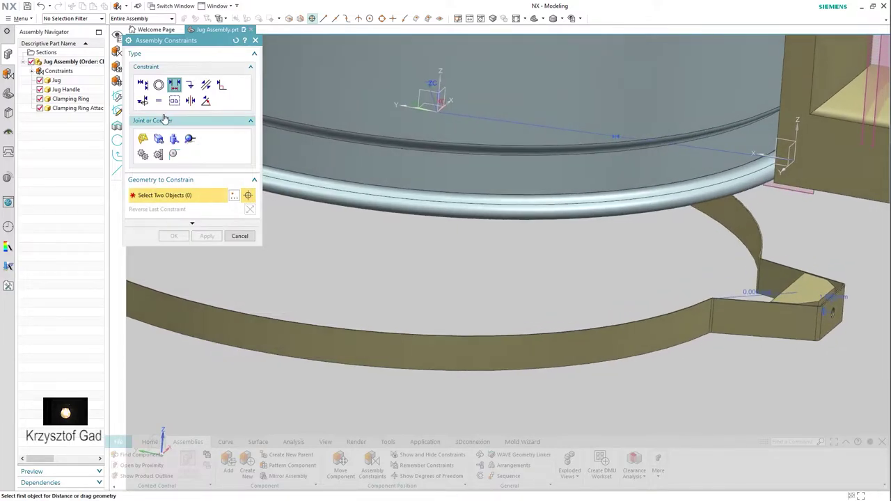
pyautogui.click(143, 84)
# Align the clamping ring's central axis with the jug's axis.
pyautogui.moveTo(378, 248); pyautogui.dragTo(568, 319, button='middle')
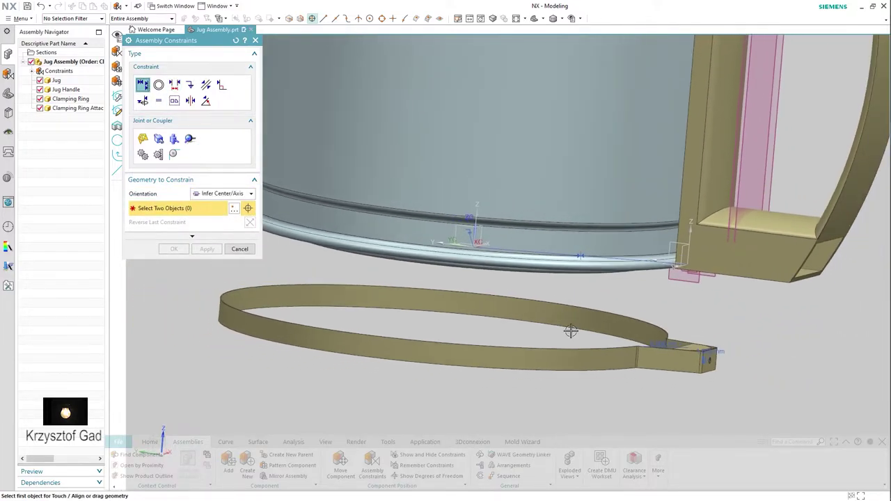
pyautogui.click(567, 318)
pyautogui.click(529, 179)
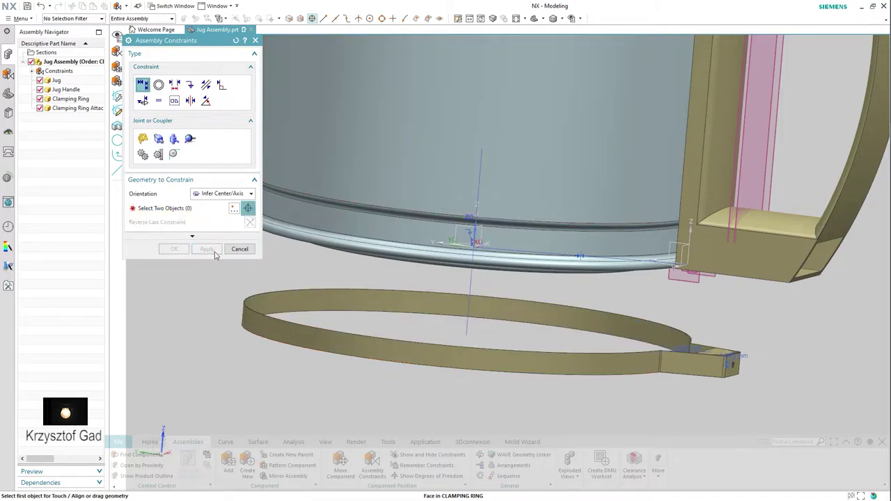
# Align the hole in the ring's tab with the handle's hole.
pyautogui.scroll(1, 307, 290)
pyautogui.scroll(3, 444, 370)
pyautogui.scroll(2, 455, 374)
pyautogui.scroll(2, 454, 376)
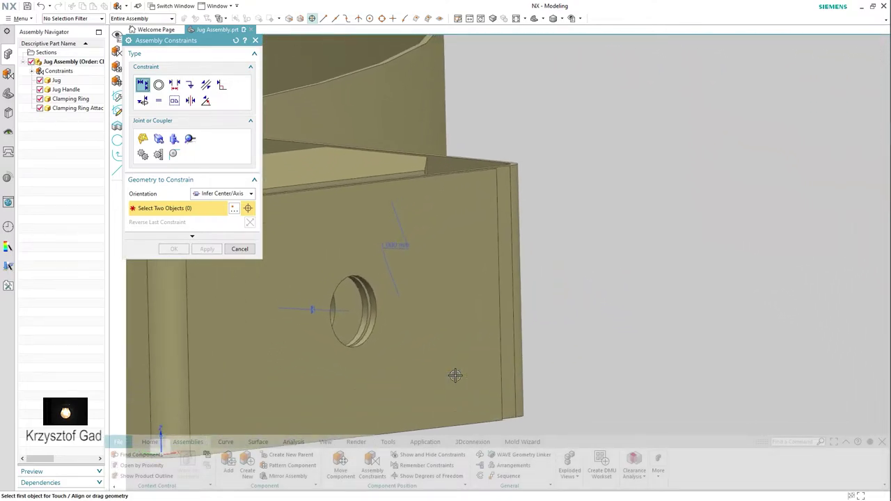
pyautogui.moveTo(455, 376)
pyautogui.mouseDown(button='middle')
pyautogui.moveTo(404, 366)
pyautogui.moveTo(420, 360)
pyautogui.mouseUp(button='middle')
pyautogui.click(392, 361)
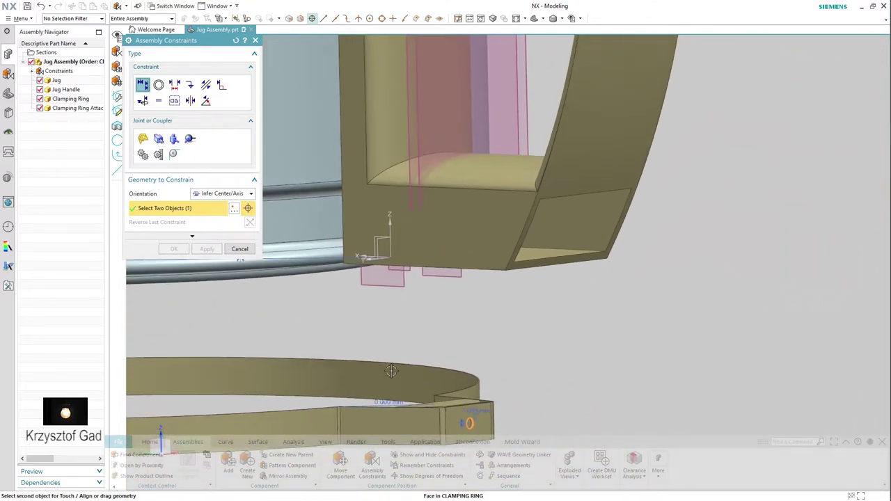
pyautogui.scroll(2, 578, 388)
pyautogui.scroll(2, 577, 388)
pyautogui.moveTo(573, 366); pyautogui.dragTo(412, 255, button='middle')
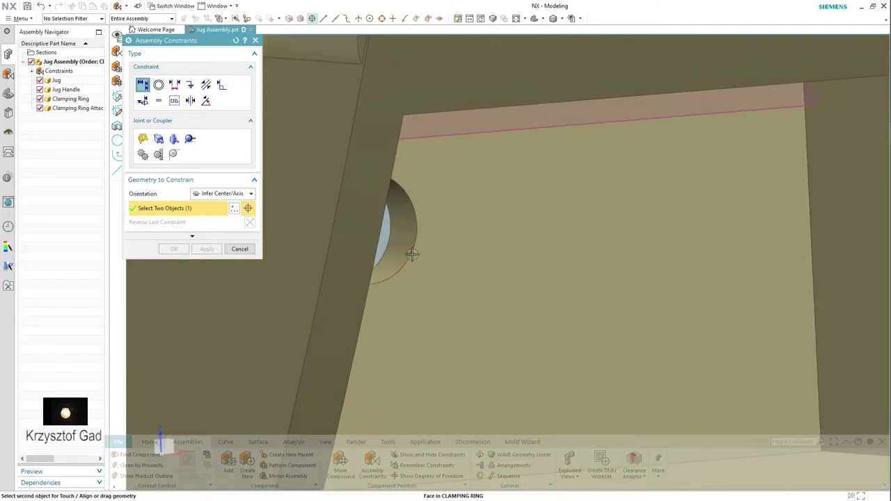
pyautogui.click(407, 244)
# Confirm the alignments and return to the trimetric Home view.
pyautogui.scroll(-3, 407, 250)
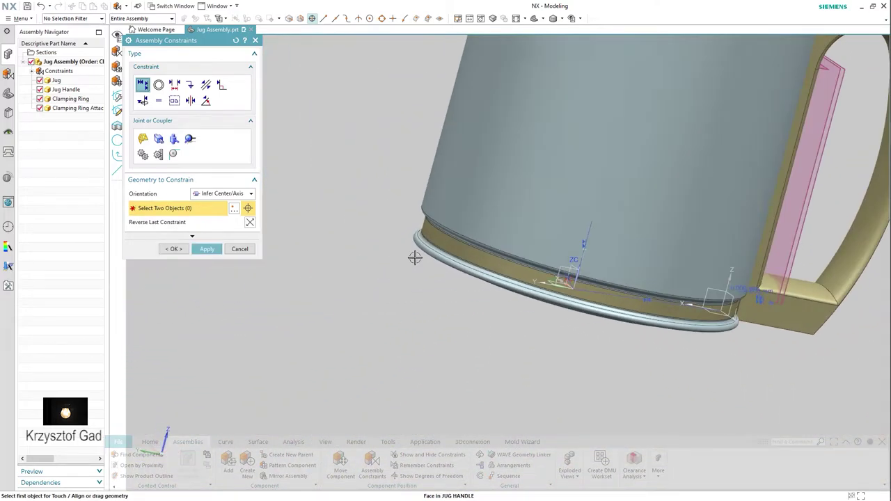
pyautogui.moveTo(416, 260)
pyautogui.mouseDown(button='middle')
pyautogui.moveTo(186, 270)
pyautogui.moveTo(199, 265)
pyautogui.mouseUp(button='middle')
pyautogui.scroll(-2, 187, 271)
pyautogui.scroll(-2, 198, 264)
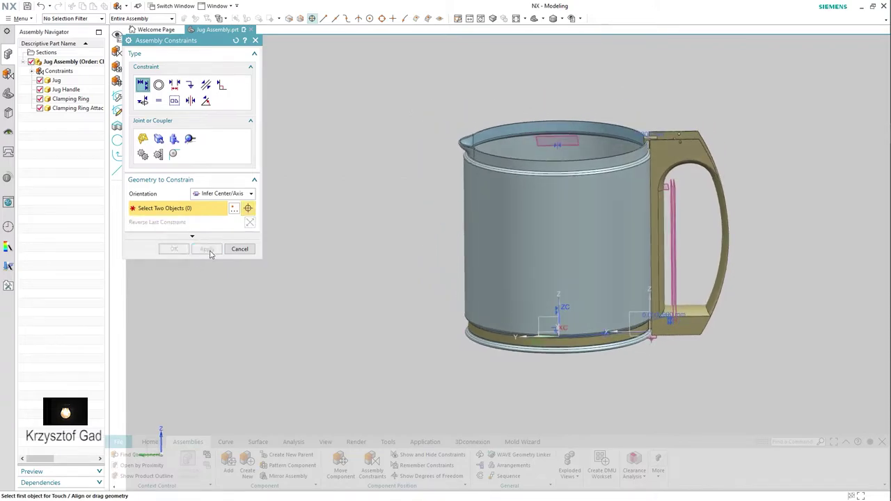
pyautogui.click(245, 249)
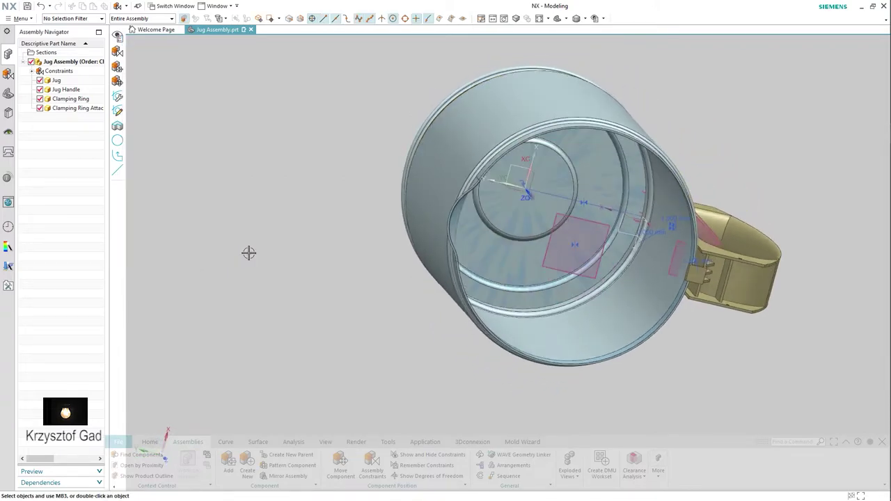
pyautogui.press('Home')
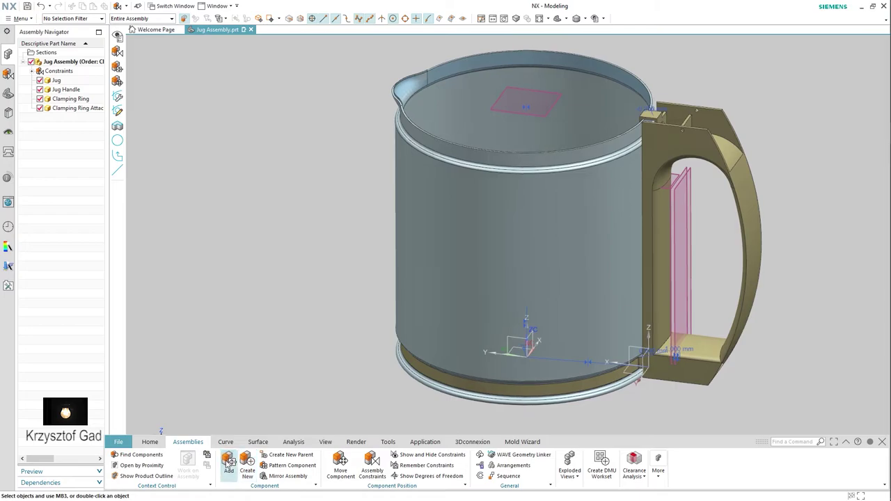
# Add Handle End Cap.prt from the COFFEE MACHINE folder to the assembly.
pyautogui.click(229, 461)
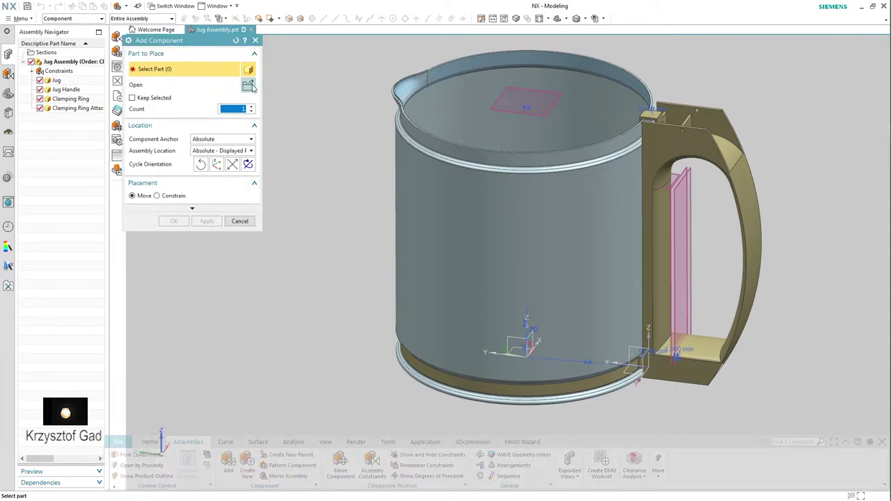
pyautogui.click(248, 85)
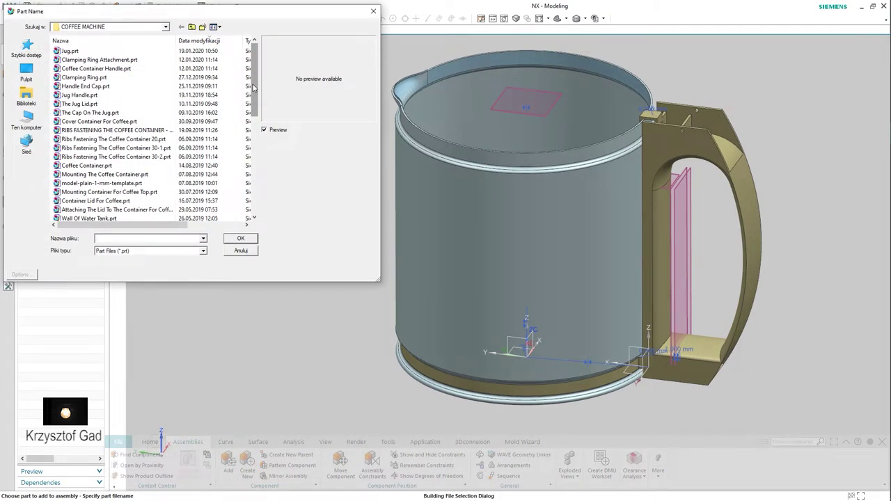
pyautogui.click(158, 92)
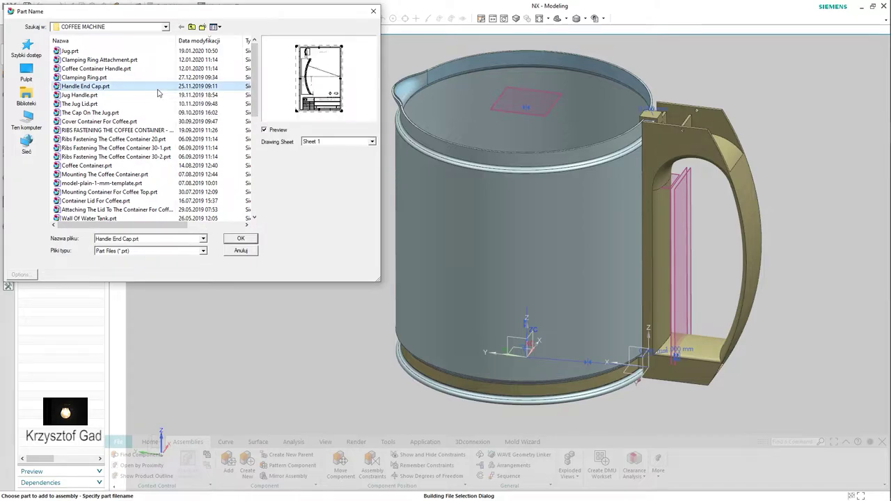
pyautogui.click(248, 242)
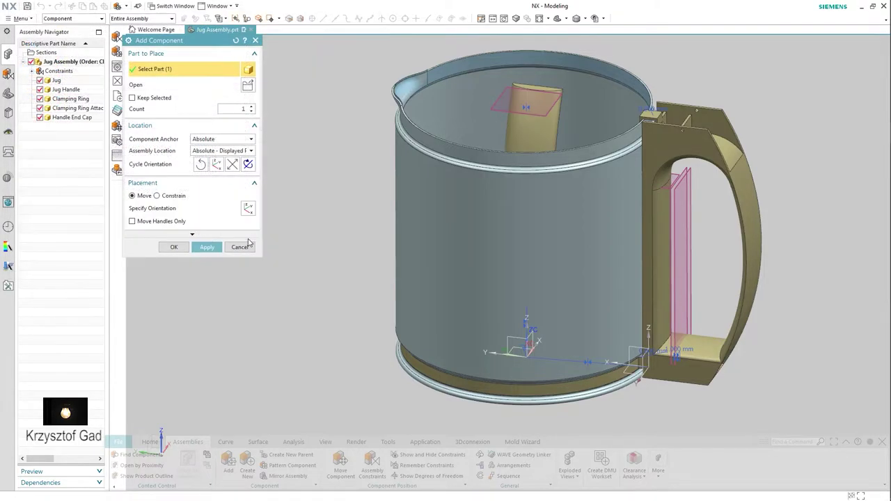
# Move the end cap along YC to just right of the handle and confirm its placement.
pyautogui.click(229, 212)
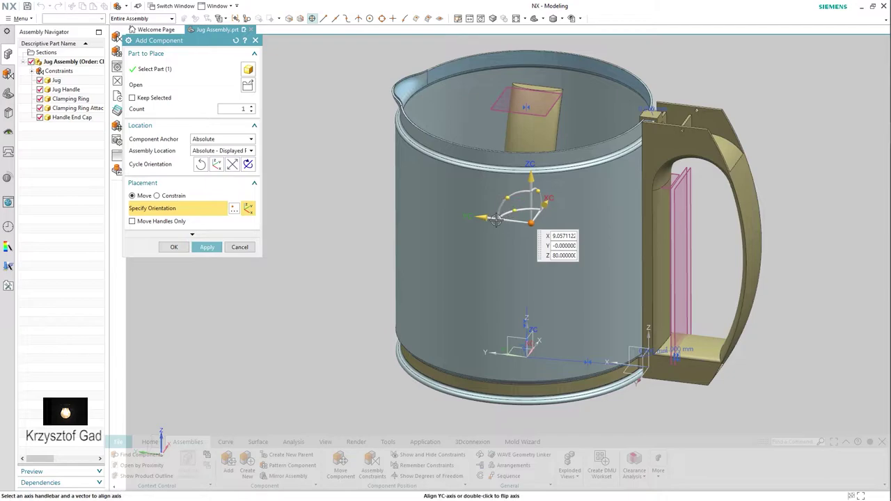
pyautogui.moveTo(481, 220)
pyautogui.mouseDown()
pyautogui.moveTo(778, 262)
pyautogui.moveTo(732, 274)
pyautogui.mouseUp()
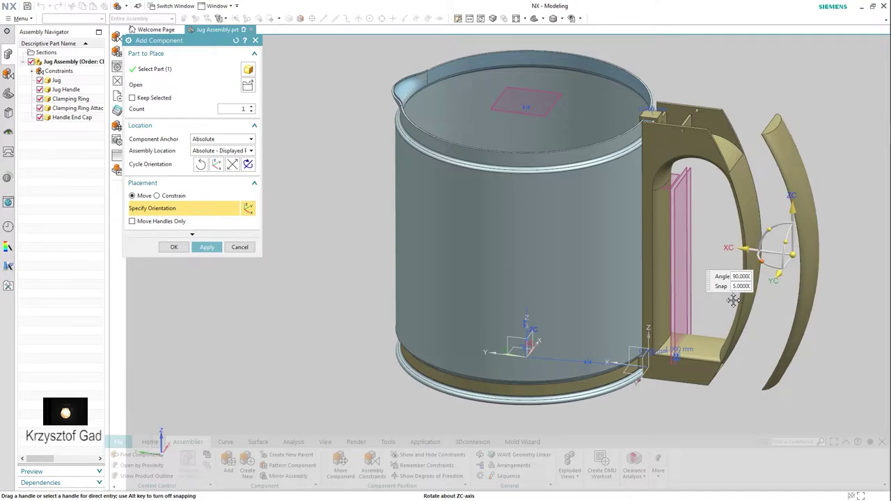
pyautogui.click(176, 248)
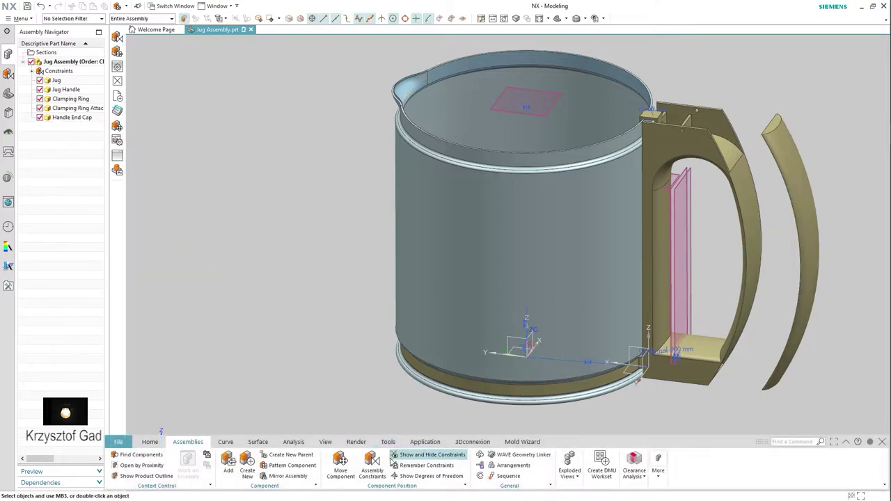
# Touch-align the end cap's inner face against the handle's outer face.
pyautogui.click(373, 462)
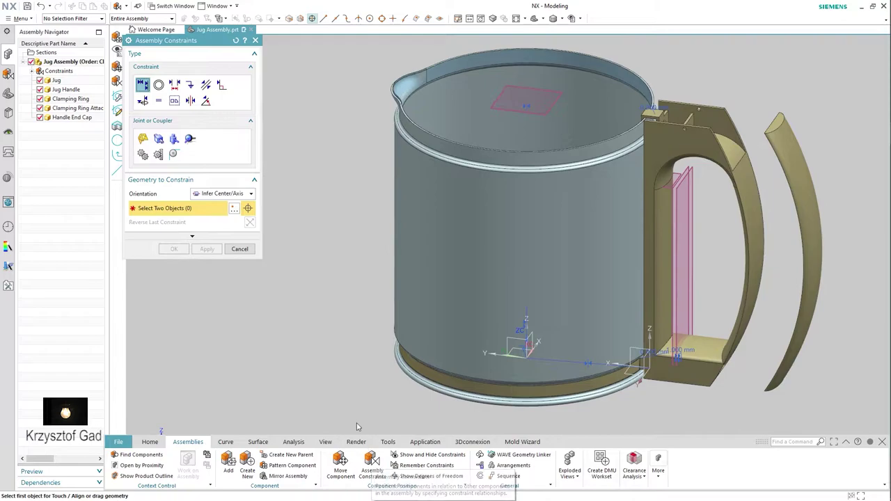
pyautogui.scroll(2, 682, 209)
pyautogui.scroll(3, 683, 209)
pyautogui.scroll(2, 683, 208)
pyautogui.scroll(3, 517, 288)
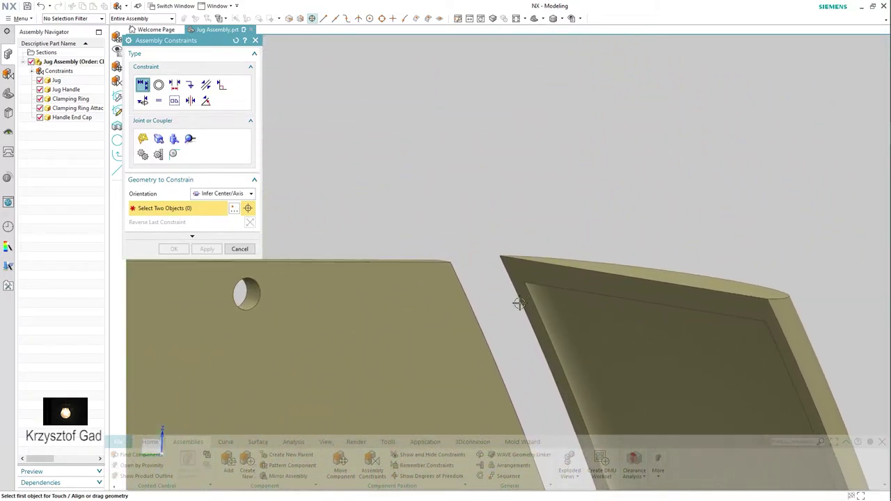
pyautogui.click(518, 288)
pyautogui.scroll(-2, 518, 288)
pyautogui.scroll(-3, 510, 324)
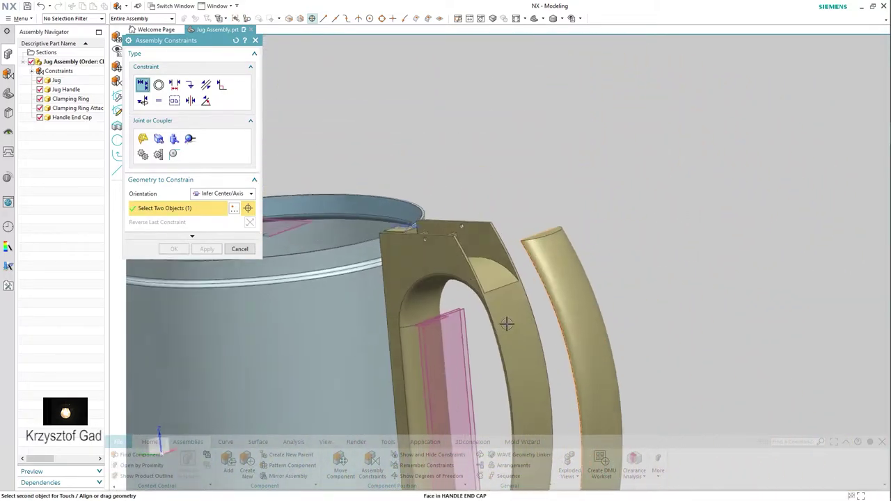
pyautogui.click(510, 324)
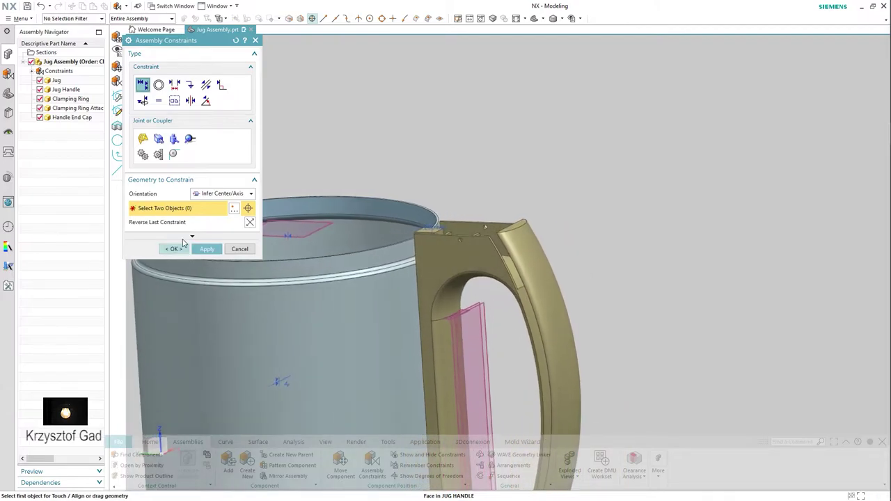
# Add a zero-distance constraint between the end cap and the handle face.
pyautogui.click(175, 84)
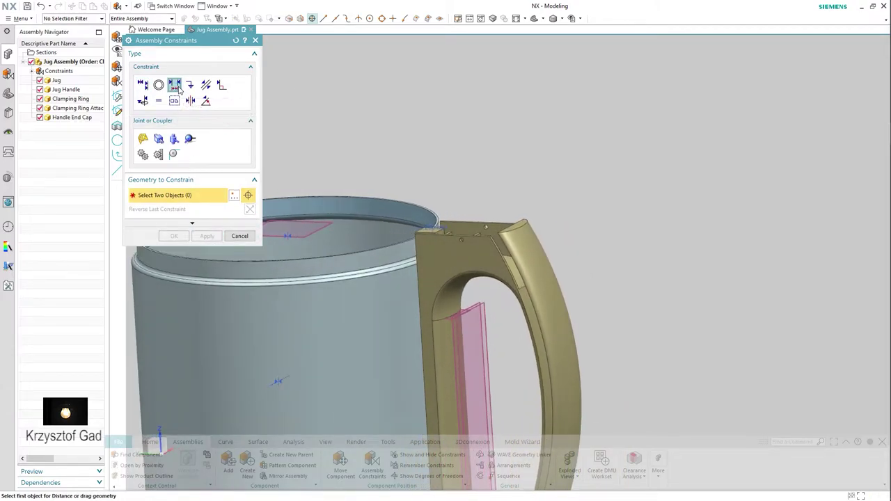
pyautogui.scroll(3, 513, 246)
pyautogui.scroll(2, 490, 221)
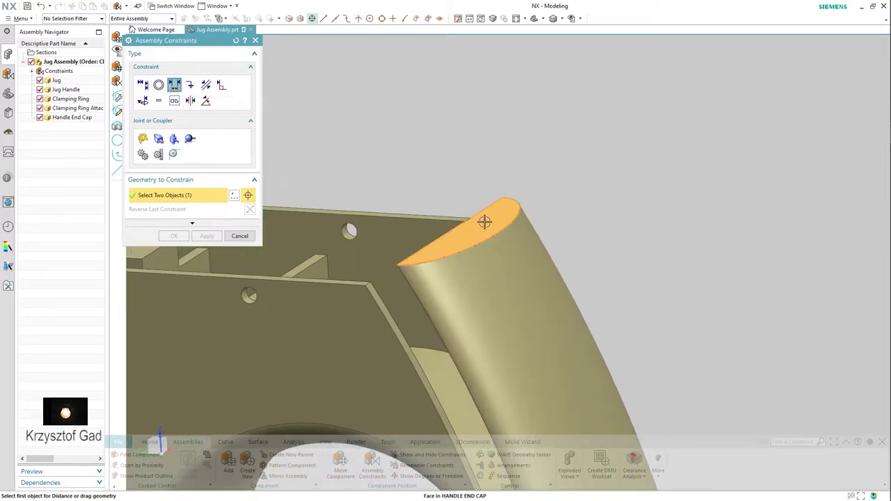
pyautogui.scroll(2, 485, 222)
pyautogui.scroll(2, 445, 313)
pyautogui.click(442, 319)
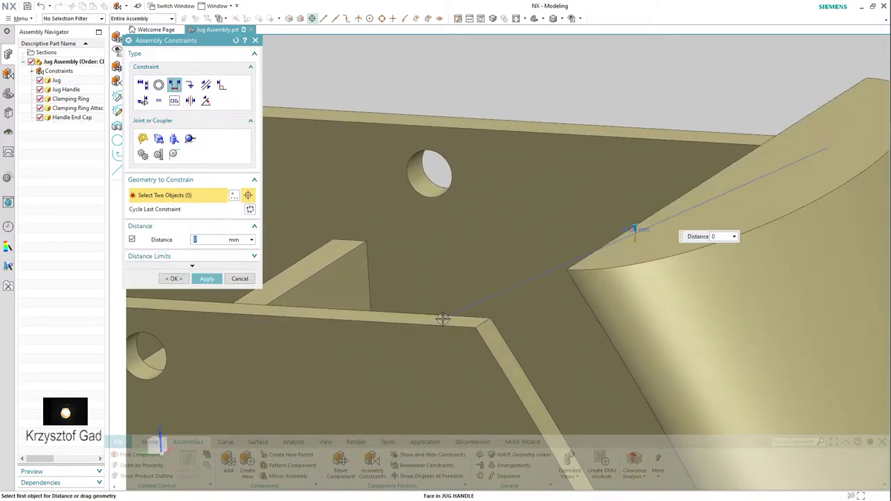
pyautogui.scroll(-3, 416, 318)
pyautogui.scroll(-2, 415, 319)
pyautogui.click(207, 278)
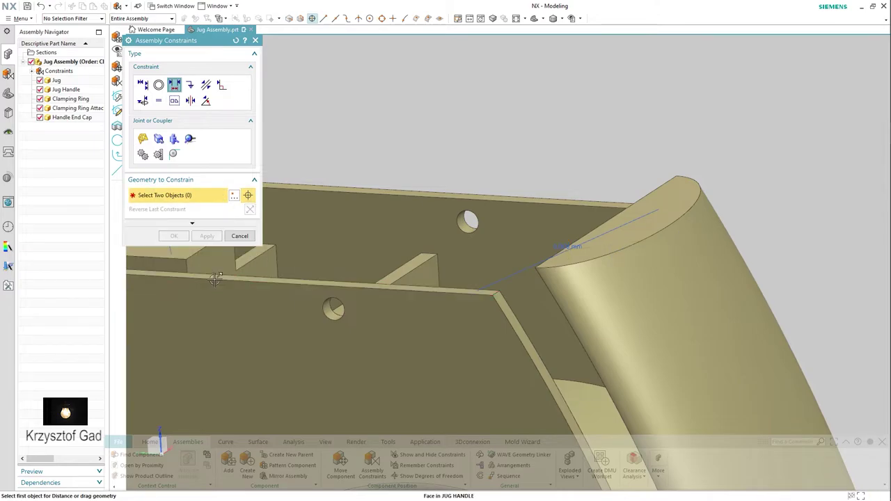
# Add a second 0 mm distance constraint between the handle's side face and the end cap edge.
pyautogui.moveTo(216, 279); pyautogui.dragTo(403, 233, button='middle')
pyautogui.click(404, 233)
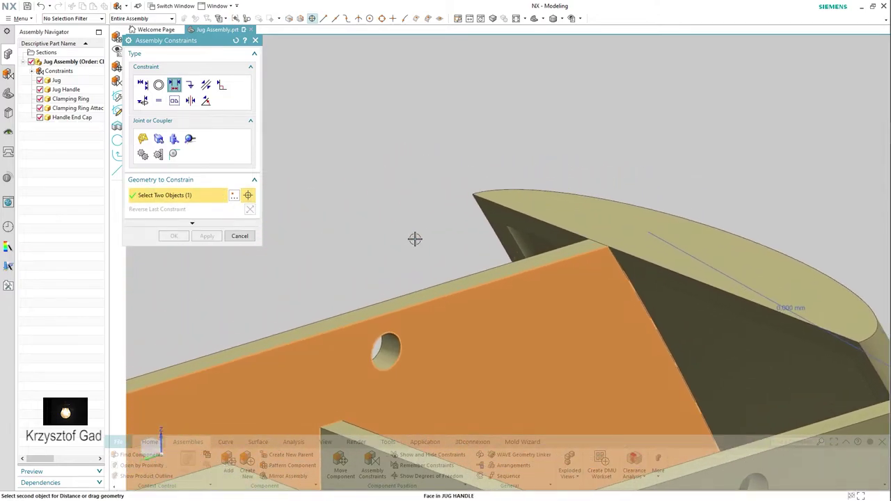
pyautogui.scroll(2, 480, 268)
pyautogui.click(560, 297)
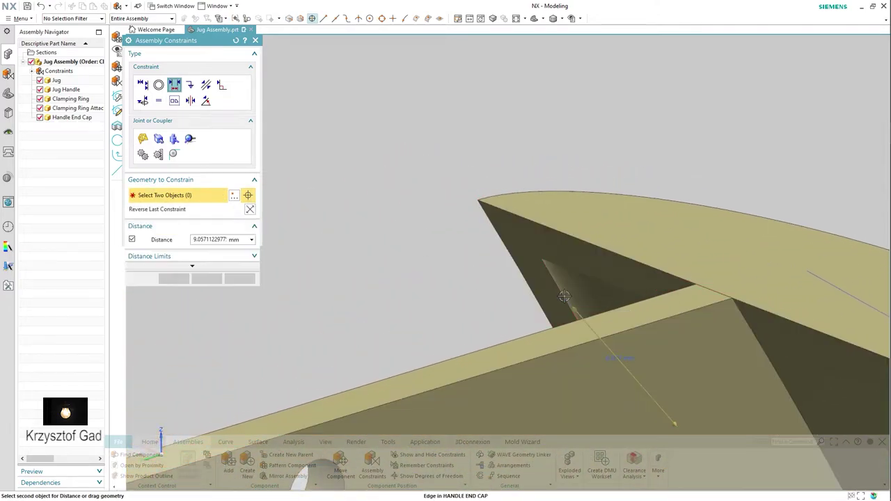
pyautogui.scroll(-2, 564, 295)
pyautogui.scroll(-2, 555, 296)
pyautogui.write('0')
pyautogui.press('Return')
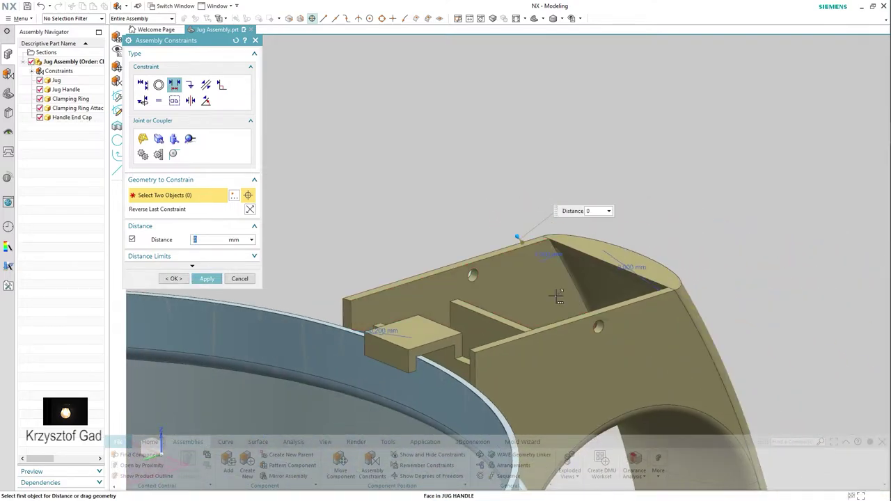
pyautogui.scroll(-2, 557, 296)
pyautogui.scroll(-2, 557, 296)
pyautogui.moveTo(557, 296)
pyautogui.mouseDown(button='middle')
pyautogui.moveTo(224, 279)
pyautogui.moveTo(239, 235)
pyautogui.mouseUp(button='middle')
pyautogui.click(212, 279)
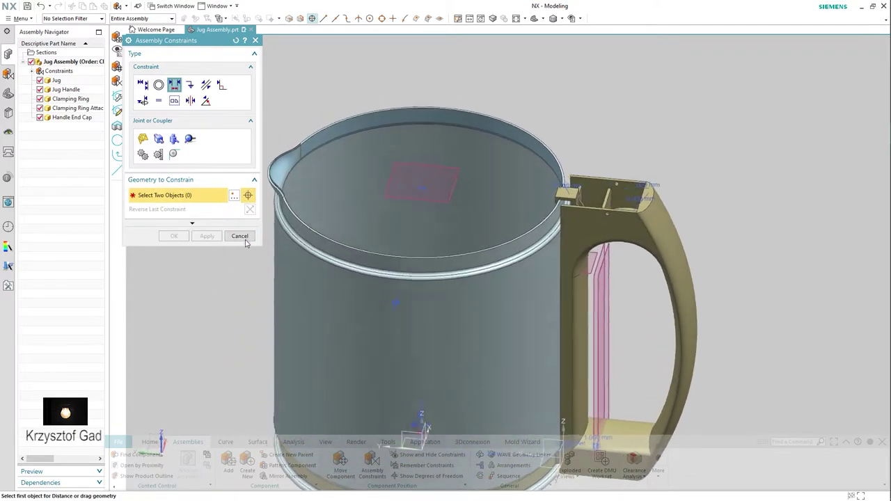
pyautogui.click(239, 236)
pyautogui.keyDown('shift'); pyautogui.moveTo(264, 288); pyautogui.dragTo(296, 260, button='middle'); pyautogui.keyUp('shift')
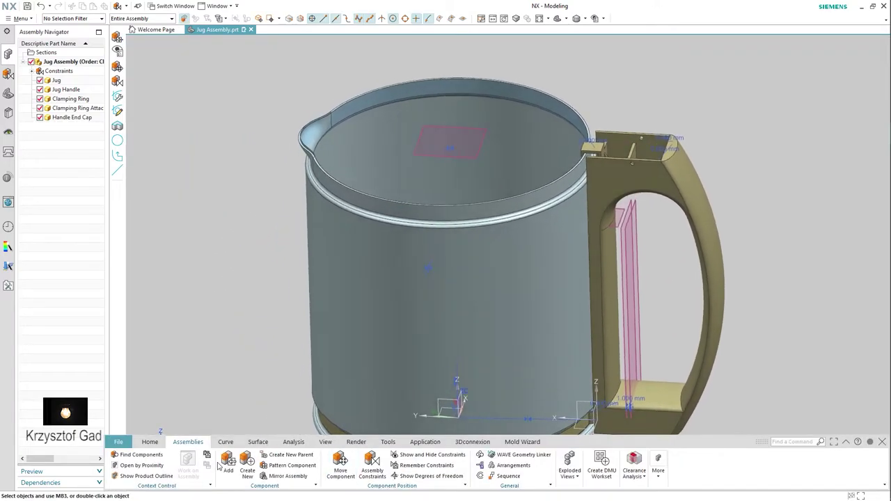
# Add The Jug Lid part file to the assembly.
pyautogui.click(240, 461)
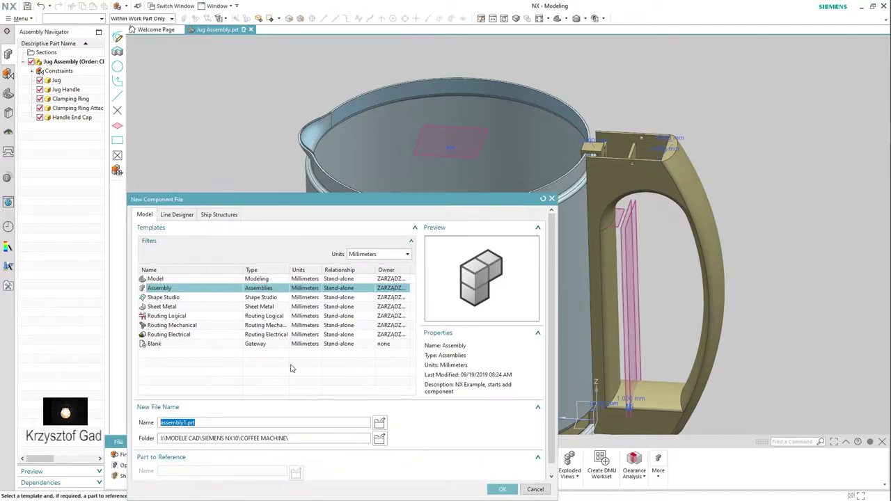
pyautogui.click(551, 199)
pyautogui.click(228, 461)
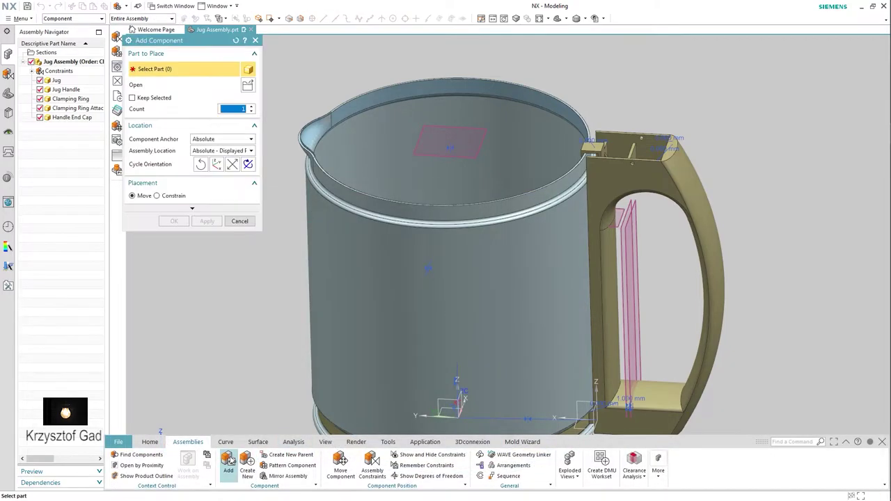
pyautogui.click(250, 84)
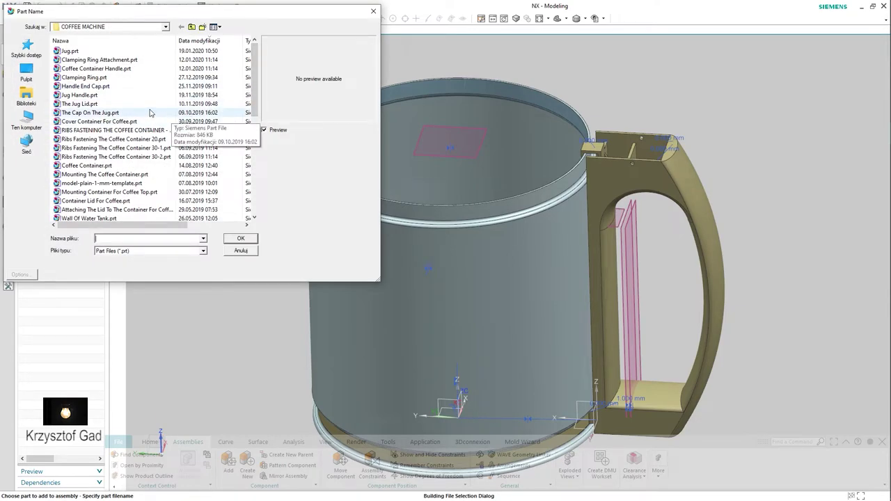
pyautogui.click(148, 108)
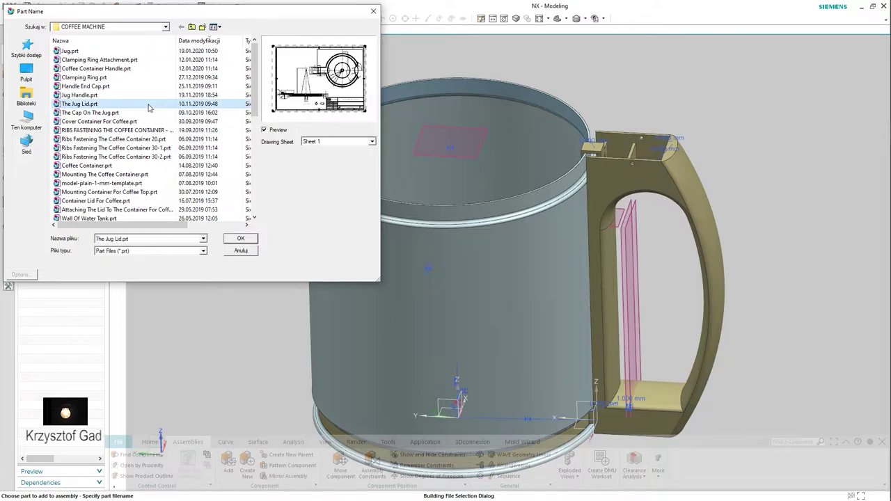
pyautogui.click(253, 239)
# Raise the lid above the jug, rotate it -90° about ZC, and confirm.
pyautogui.click(211, 210)
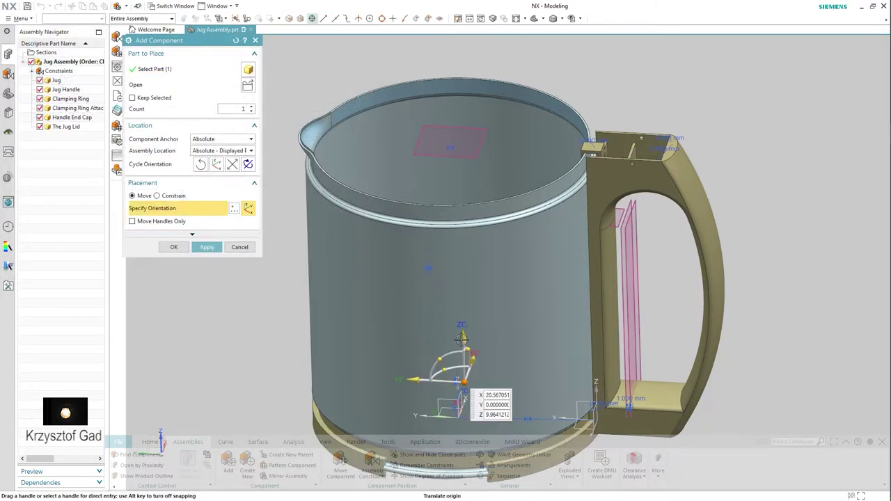
pyautogui.moveTo(449, 281); pyautogui.dragTo(500, 30)
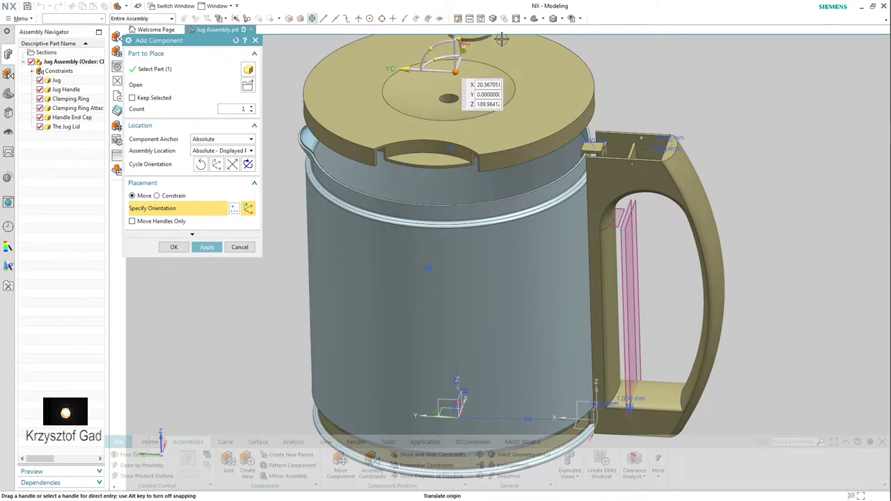
pyautogui.moveTo(501, 40); pyautogui.dragTo(473, 209, button='middle')
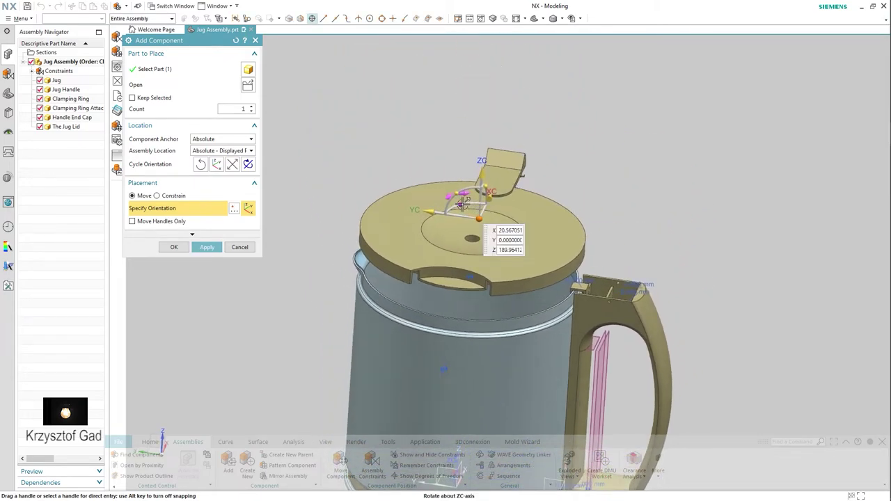
pyautogui.moveTo(462, 203); pyautogui.dragTo(494, 203)
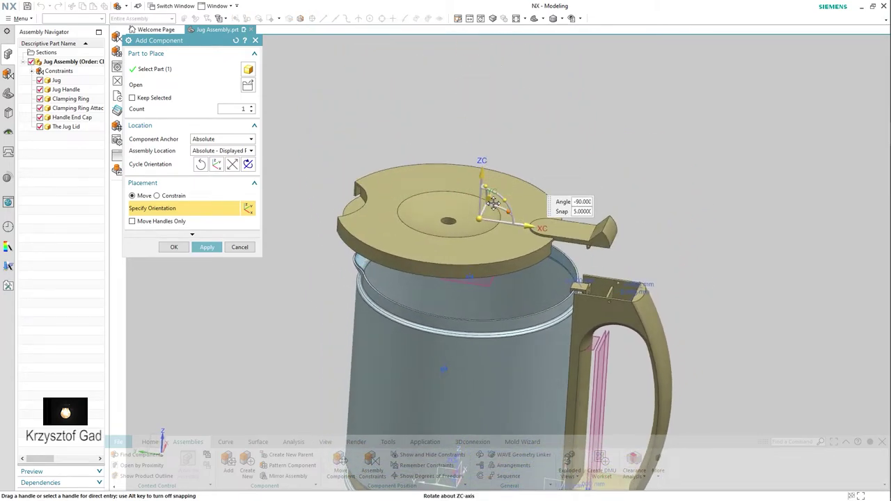
pyautogui.click(184, 249)
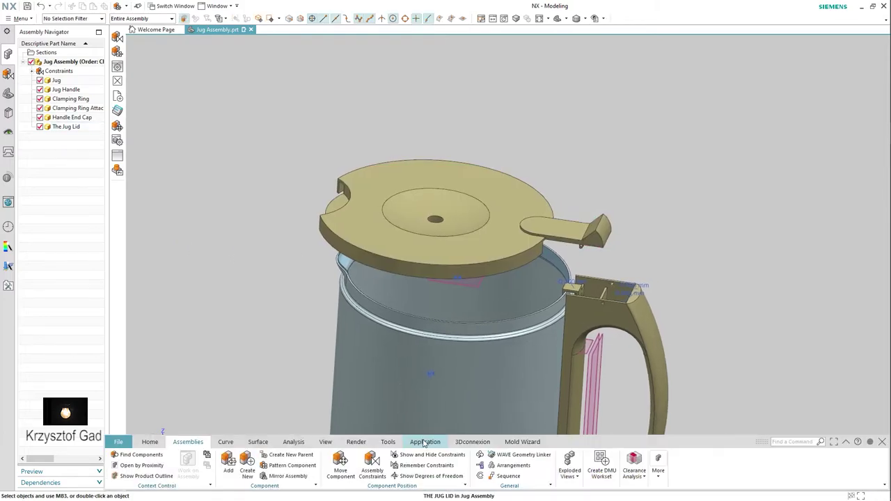
# Touch-align the lid's pin to the handle hole's centreline.
pyautogui.click(372, 465)
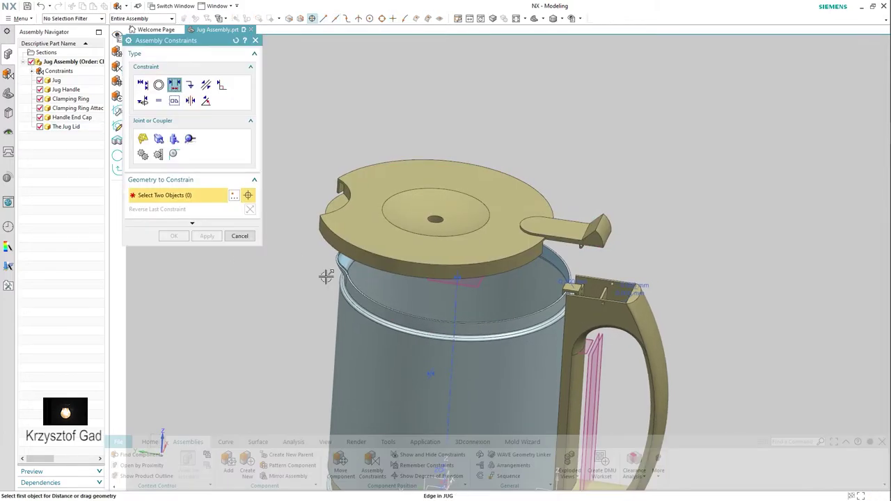
pyautogui.moveTo(325, 275); pyautogui.dragTo(293, 272, button='middle')
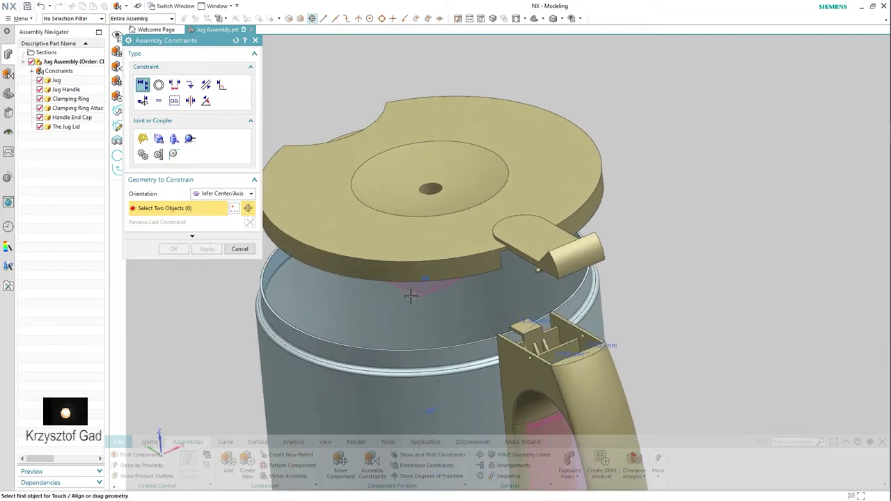
pyautogui.scroll(8, 619, 298)
pyautogui.click(626, 298)
pyautogui.scroll(-5, 611, 325)
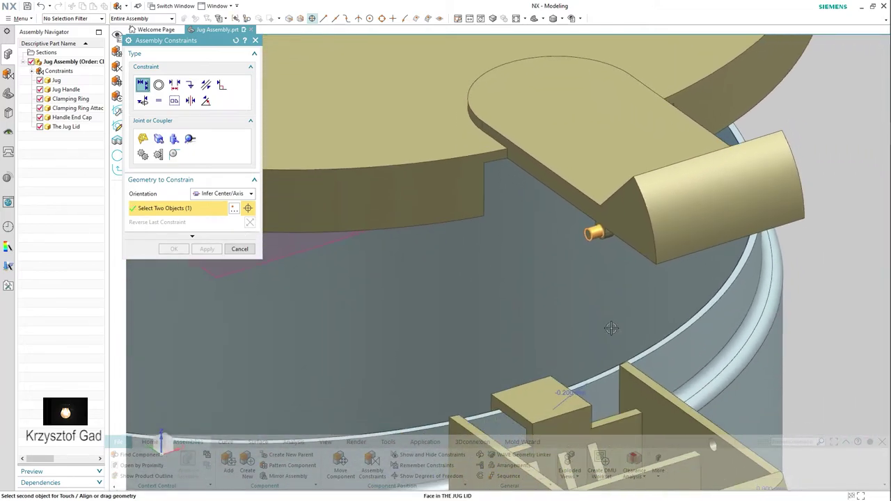
pyautogui.moveTo(611, 324); pyautogui.dragTo(585, 265, button='middle')
pyautogui.scroll(5, 581, 259)
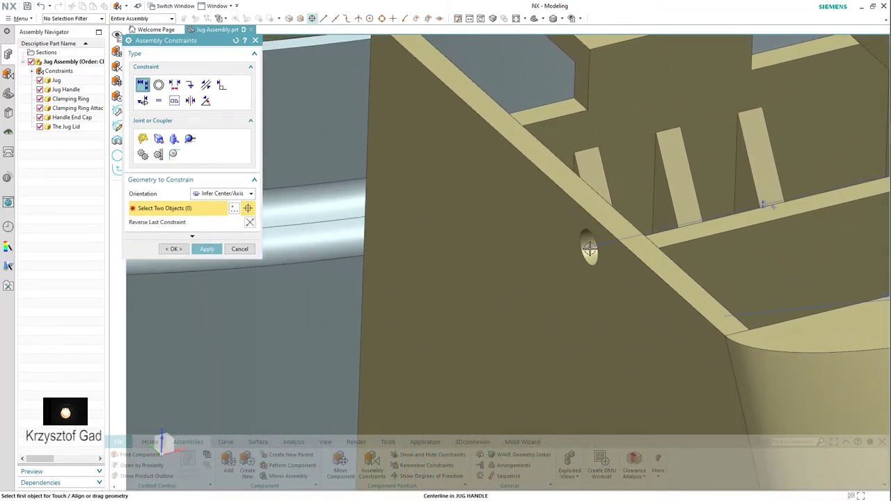
pyautogui.scroll(-6, 590, 247)
pyautogui.moveTo(589, 247); pyautogui.dragTo(487, 313, button='middle')
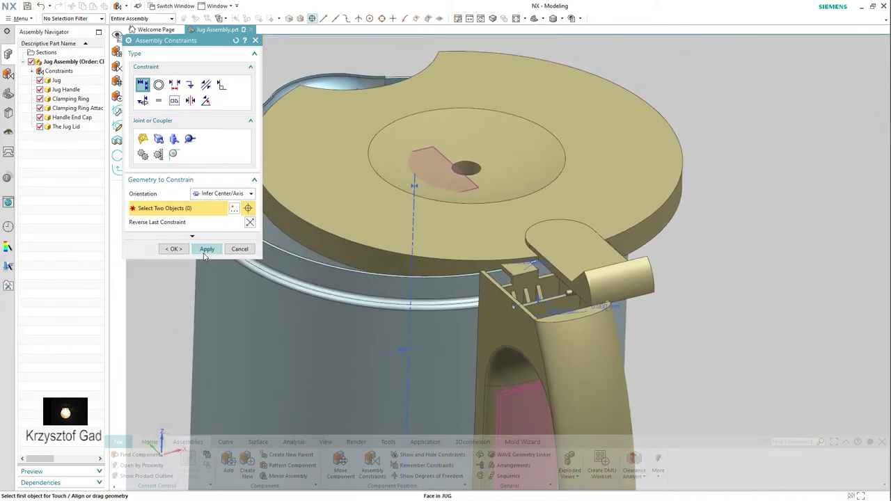
# Hold the lid 1 mm from the handle face with a Distance constraint.
pyautogui.click(174, 103)
pyautogui.scroll(3, 577, 258)
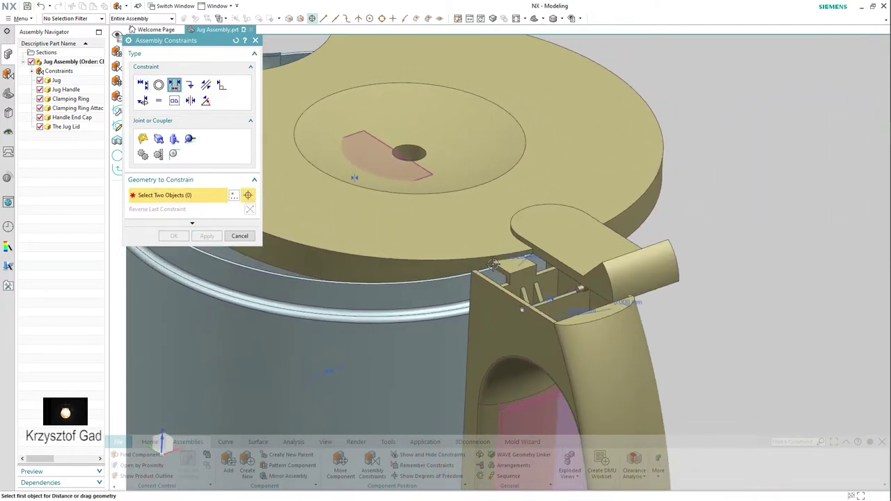
pyautogui.click(579, 258)
pyautogui.moveTo(563, 268); pyautogui.dragTo(471, 271, button='middle')
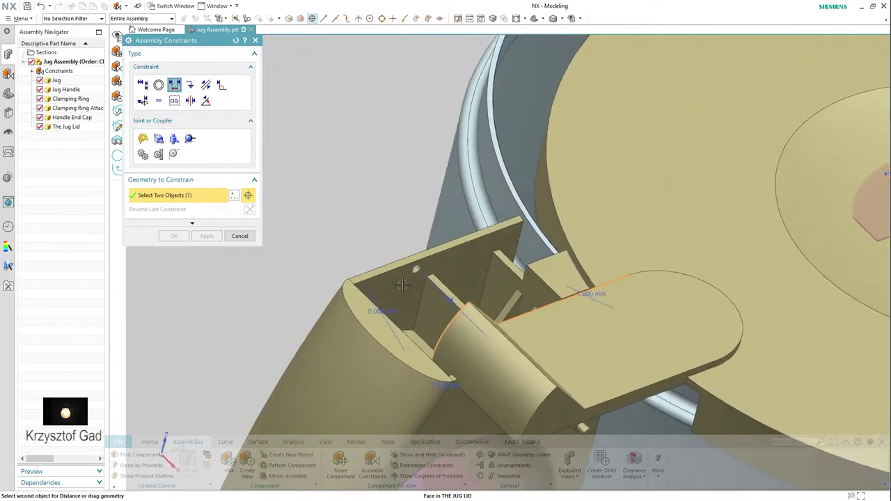
pyautogui.click(473, 270)
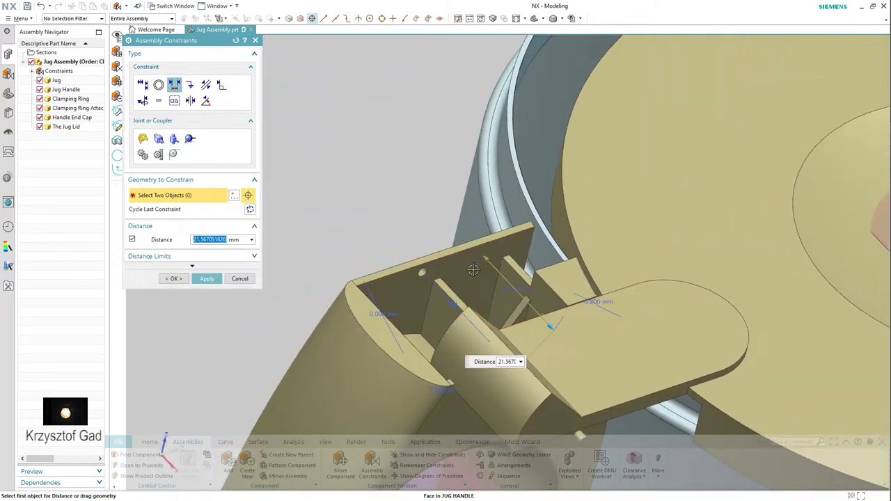
pyautogui.write('1')
pyautogui.moveTo(474, 269); pyautogui.dragTo(254, 280, button='middle')
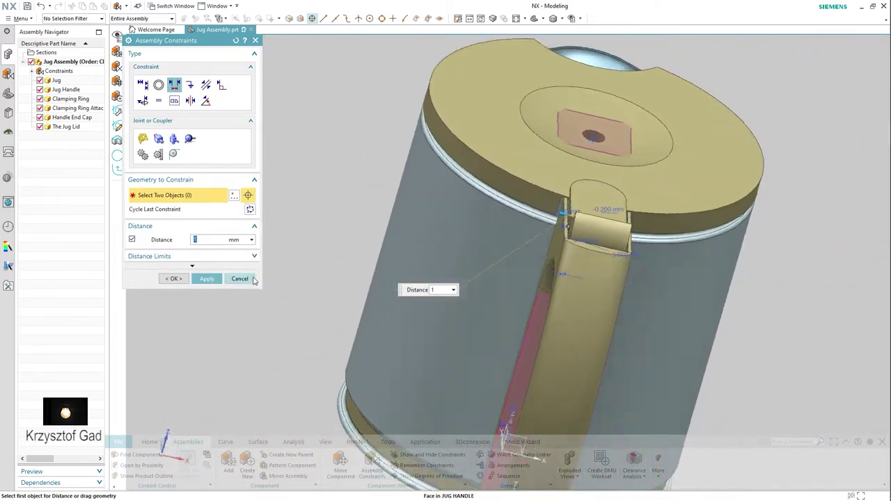
pyautogui.click(207, 278)
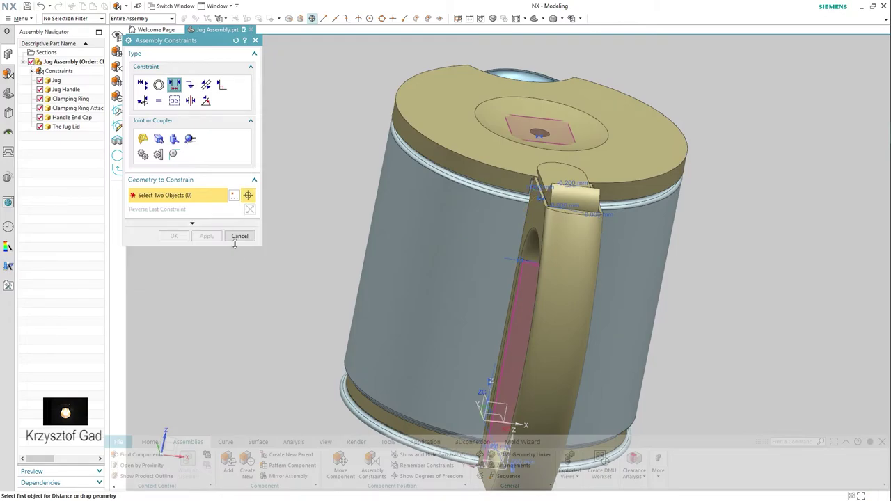
pyautogui.click(239, 236)
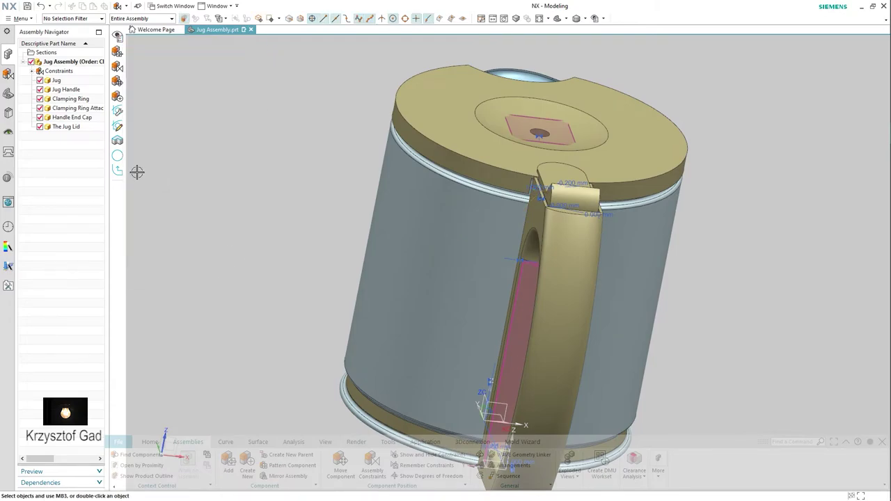
# Switch the Jug and Jug Handle to the MODEL reference set and hide the assembly constraints.
pyautogui.rightClick(55, 81)
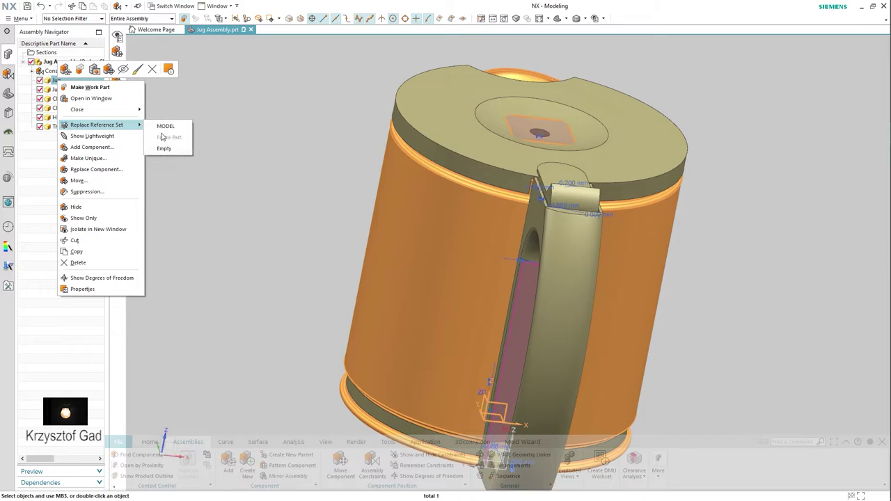
pyautogui.click(140, 128)
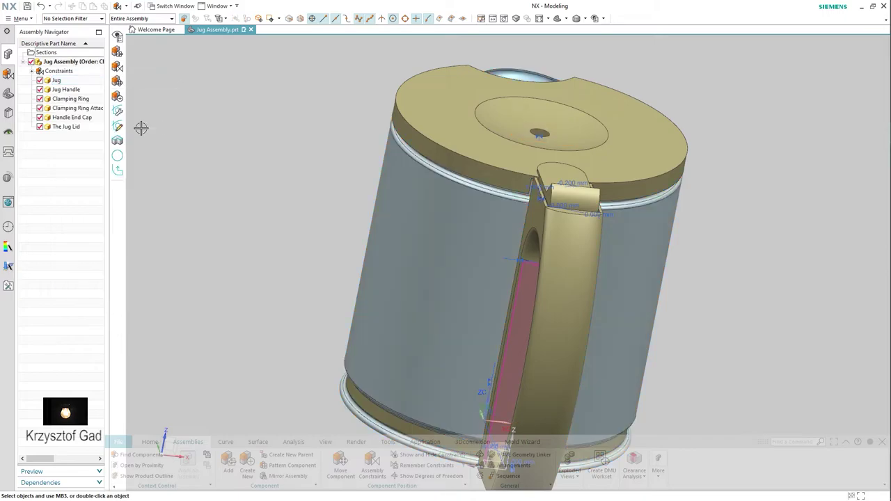
pyautogui.click(80, 91)
pyautogui.rightClick(81, 92)
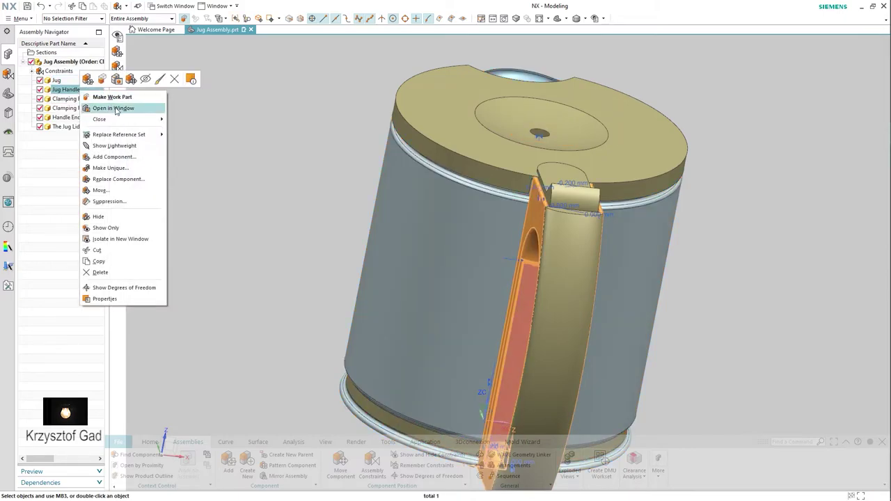
pyautogui.click(188, 136)
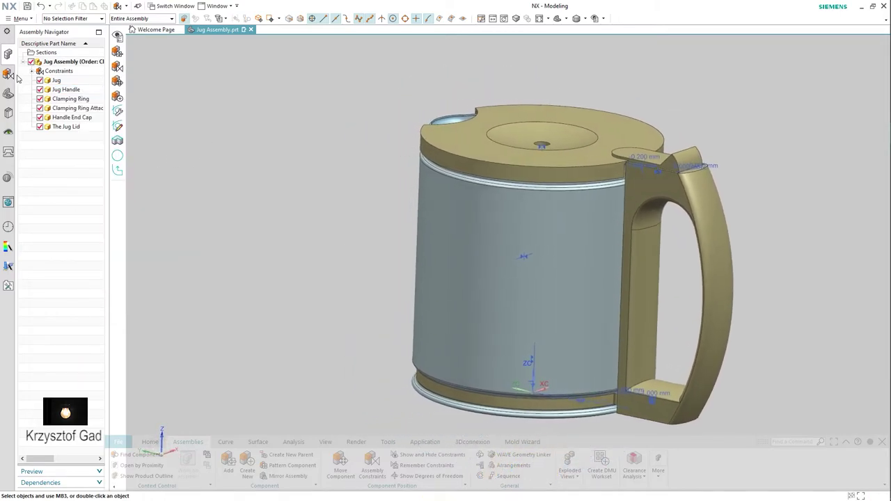
pyautogui.click(594, 19)
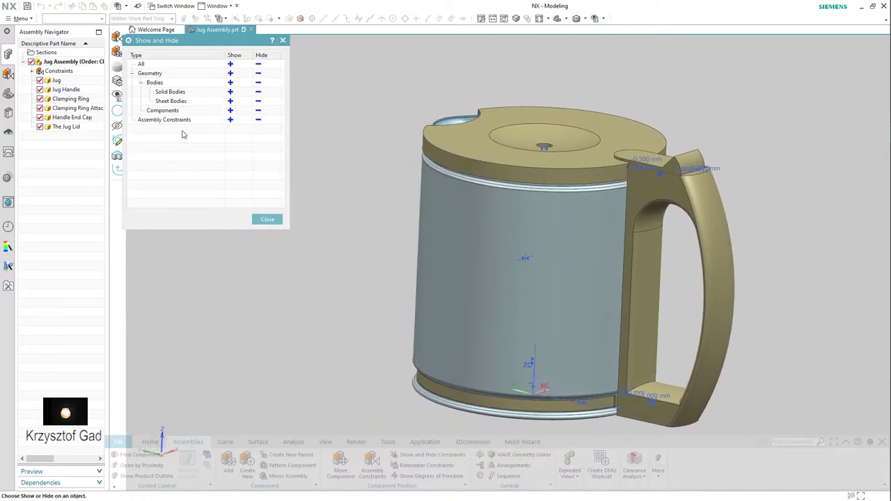
pyautogui.click(266, 220)
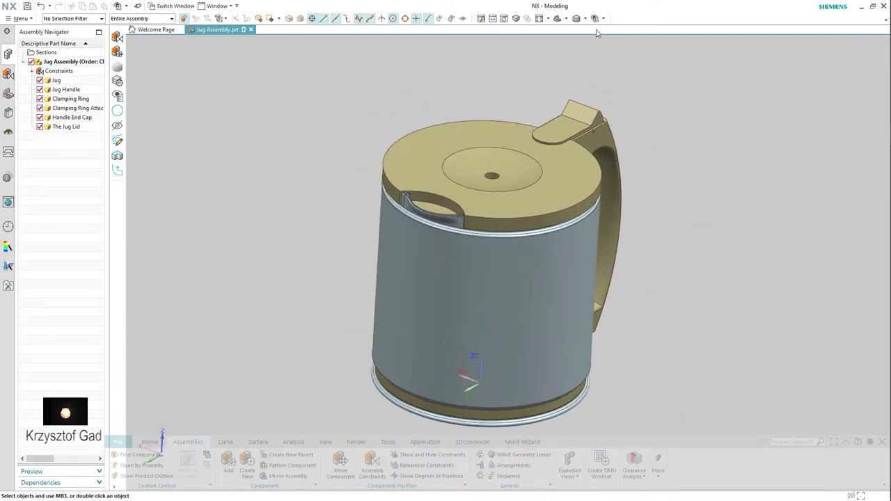
# Switch the display to Studio rendering and return to the trimetric Home view.
pyautogui.click(585, 18)
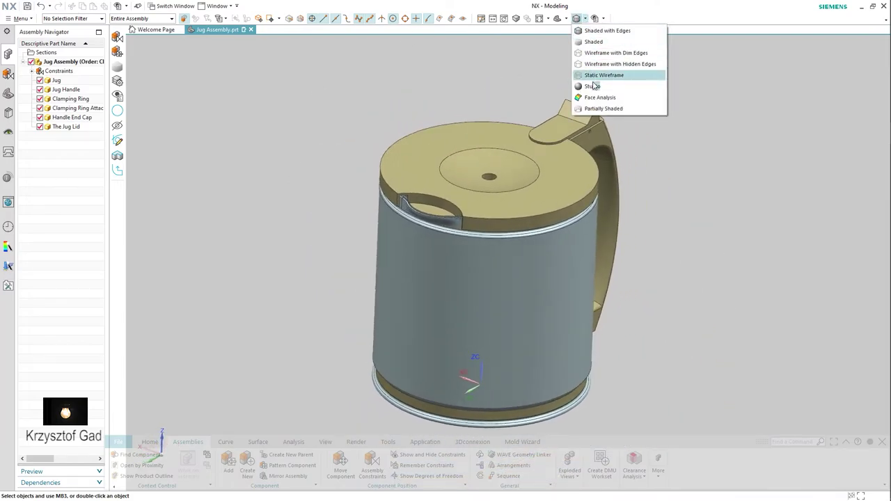
pyautogui.click(593, 85)
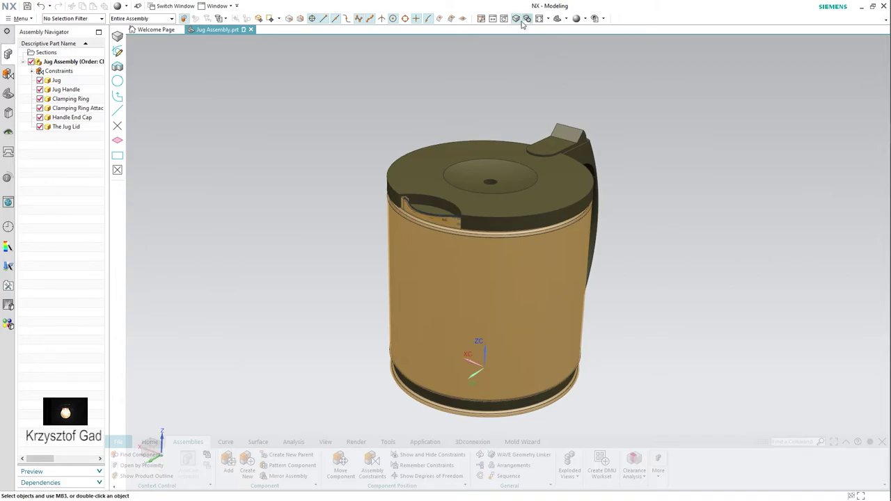
pyautogui.moveTo(473, 78); pyautogui.dragTo(298, 140, button='middle')
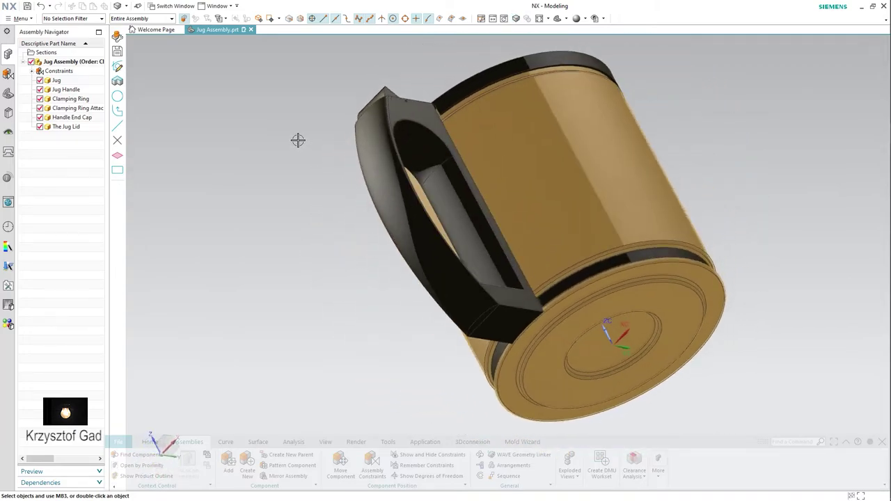
pyautogui.press('Home')
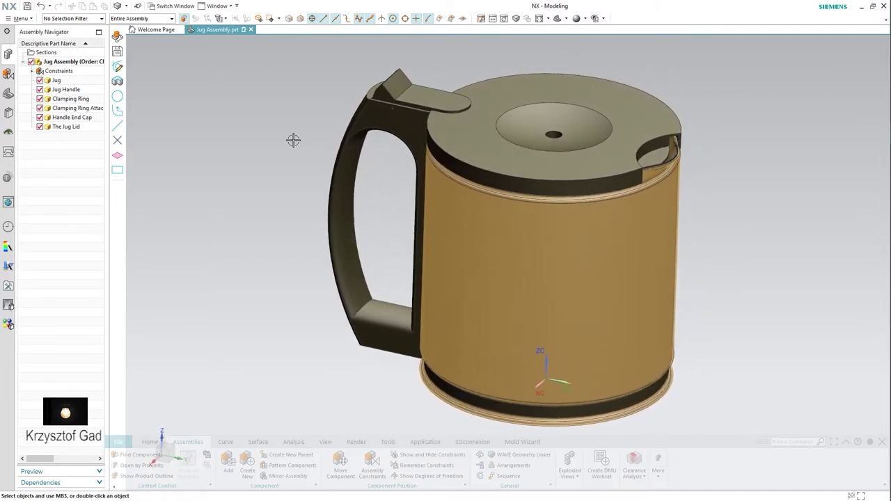